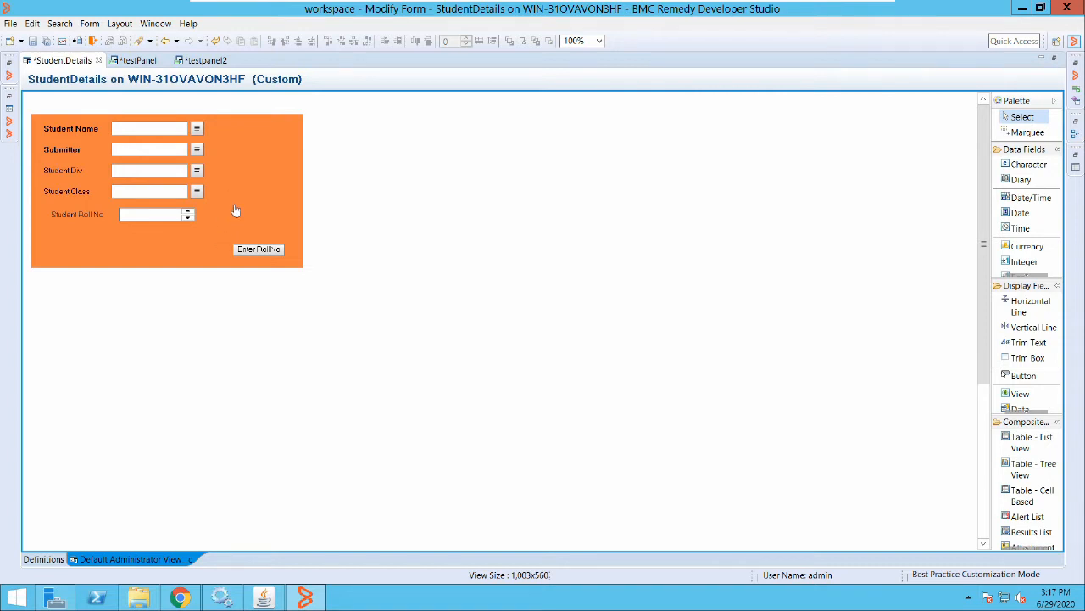
{"action": "left_click", "coordinate": [194, 158]}
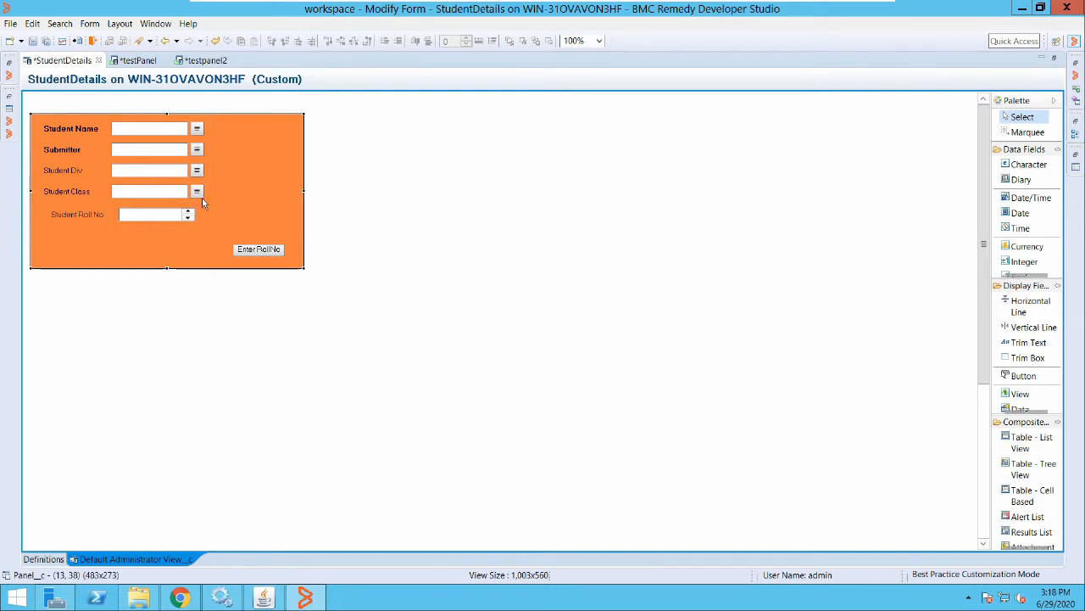
{"action": "key", "text": "Tab"}
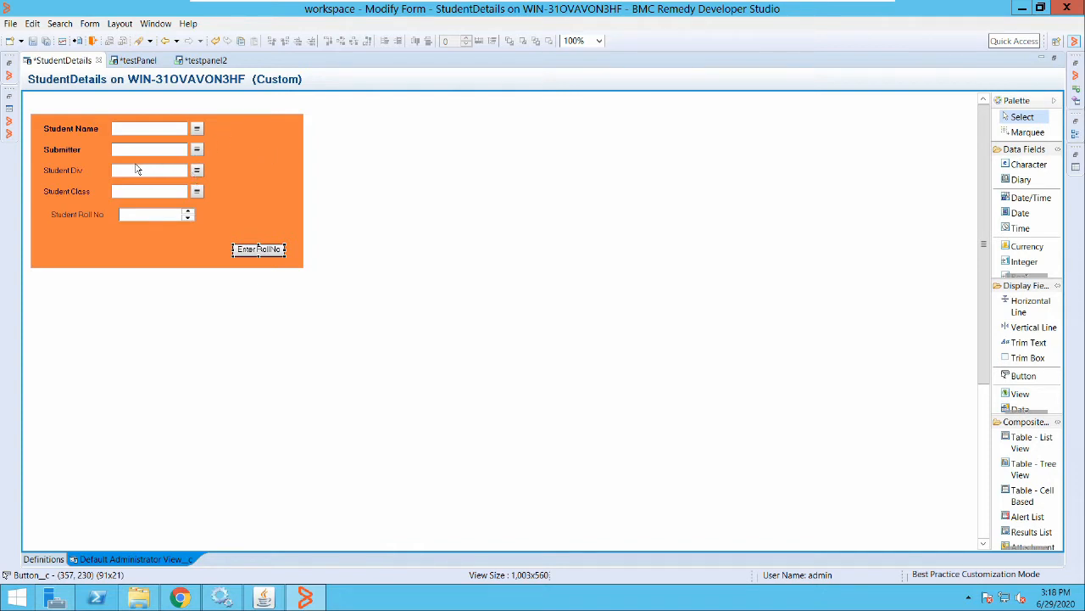
{"action": "left_click", "coordinate": [203, 159]}
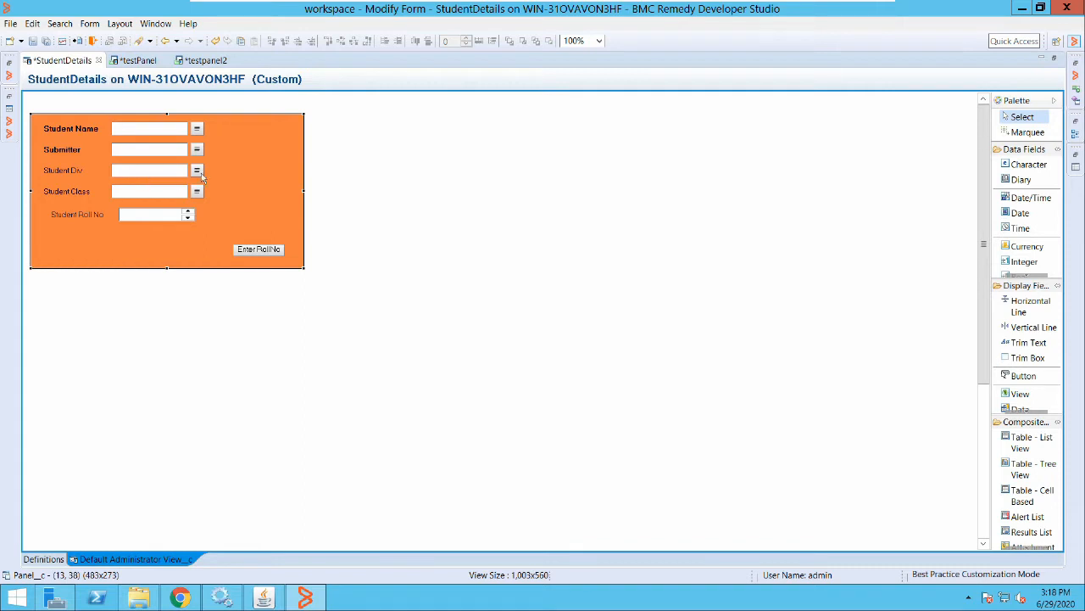
{"action": "left_click", "coordinate": [339, 143]}
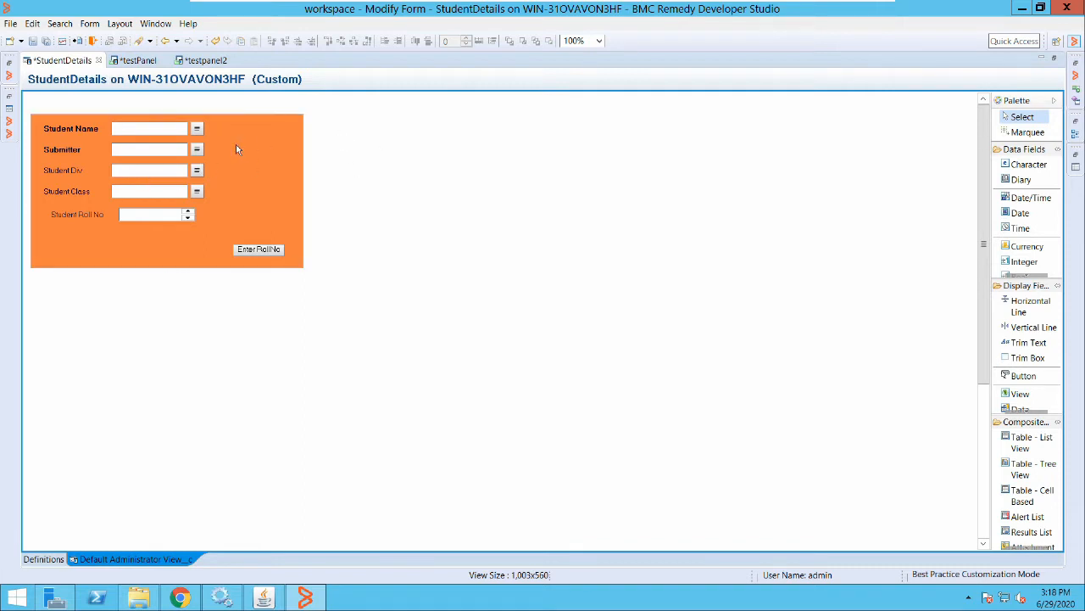
Create a new panel in the current view beside the orange panel and size it to about 565 x 256.
{"action": "right_click", "coordinate": [386, 172]}
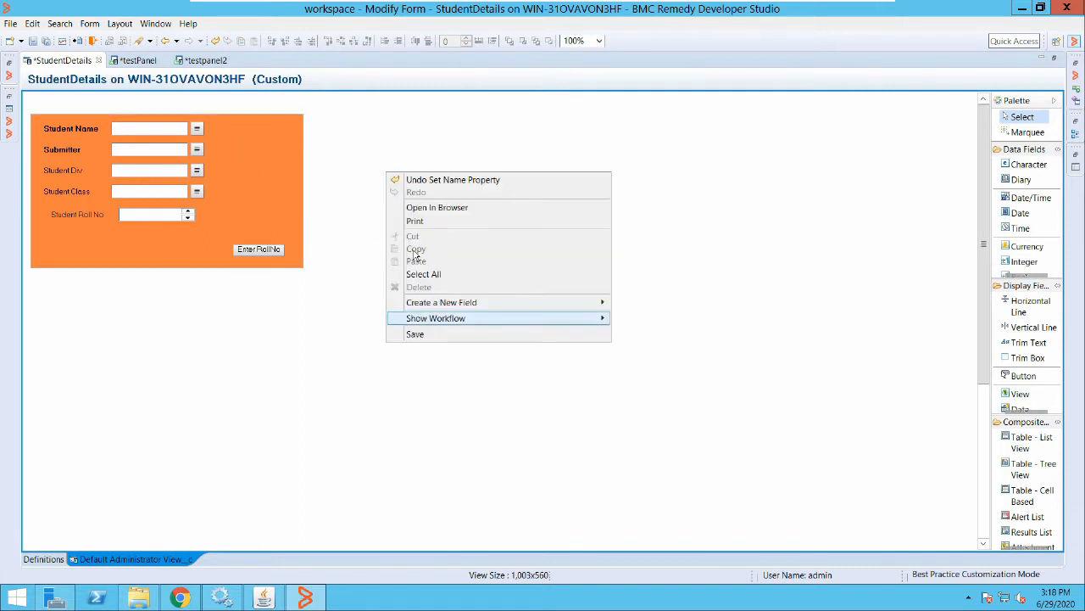
{"action": "mouse_move", "coordinate": [441, 303]}
{"action": "mouse_move", "coordinate": [658, 303]}
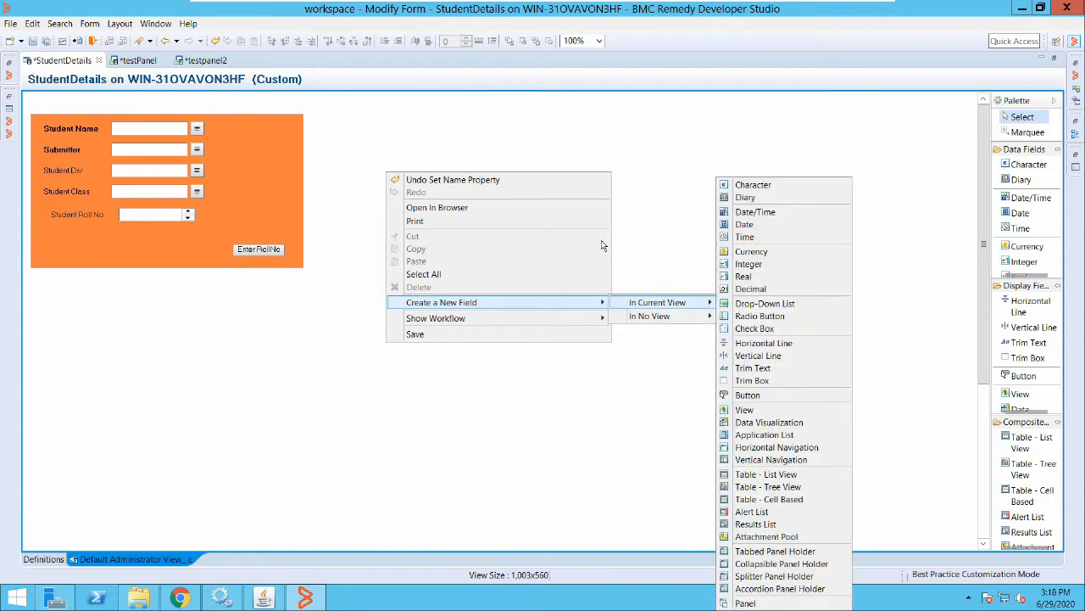
{"action": "key", "text": "Return"}
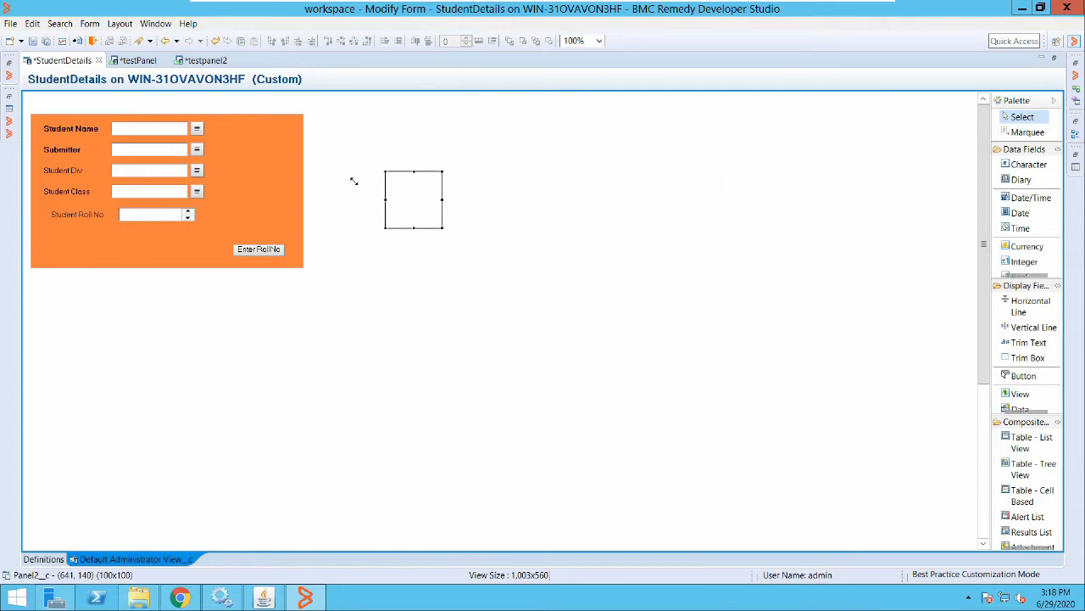
{"action": "left_click_drag", "start_coordinate": [442, 227], "coordinate": [709, 300]}
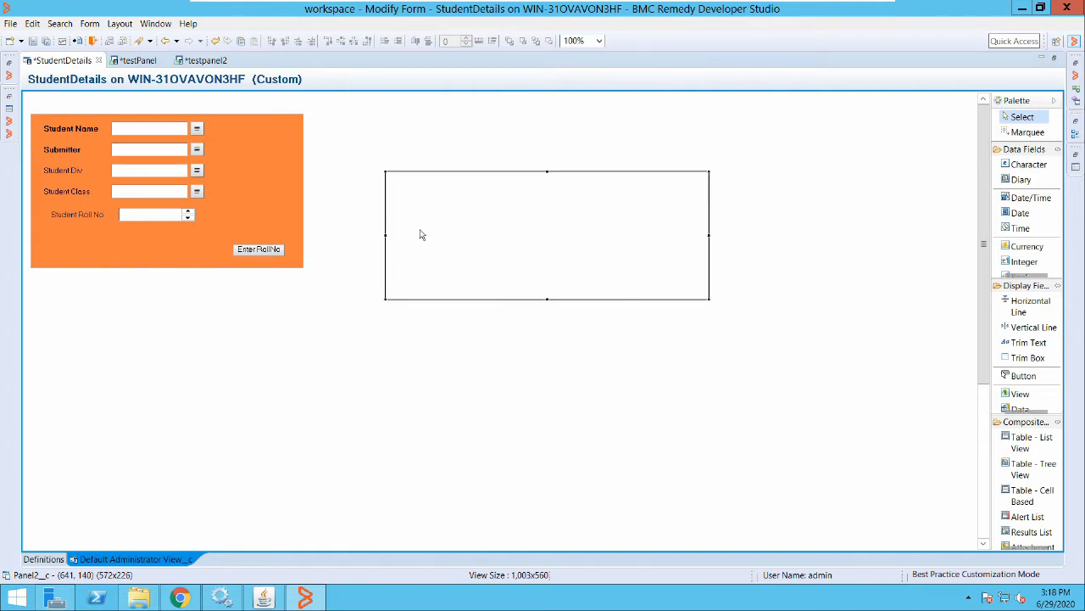
{"action": "left_click_drag", "start_coordinate": [452, 177], "coordinate": [418, 136]}
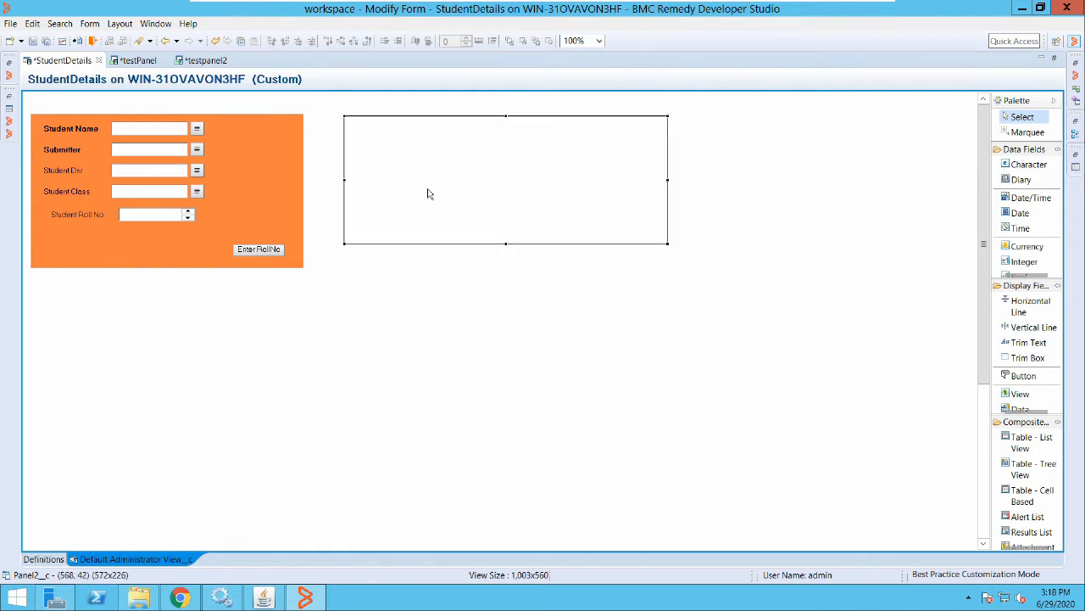
{"action": "left_click_drag", "start_coordinate": [402, 196], "coordinate": [403, 215]}
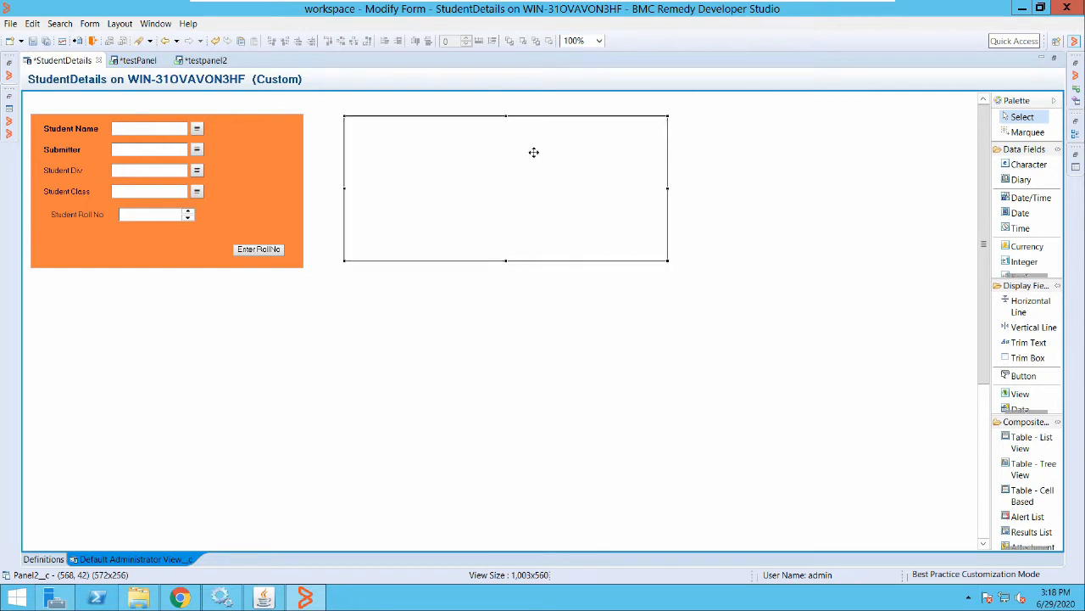
{"action": "left_click_drag", "start_coordinate": [533, 149], "coordinate": [526, 157]}
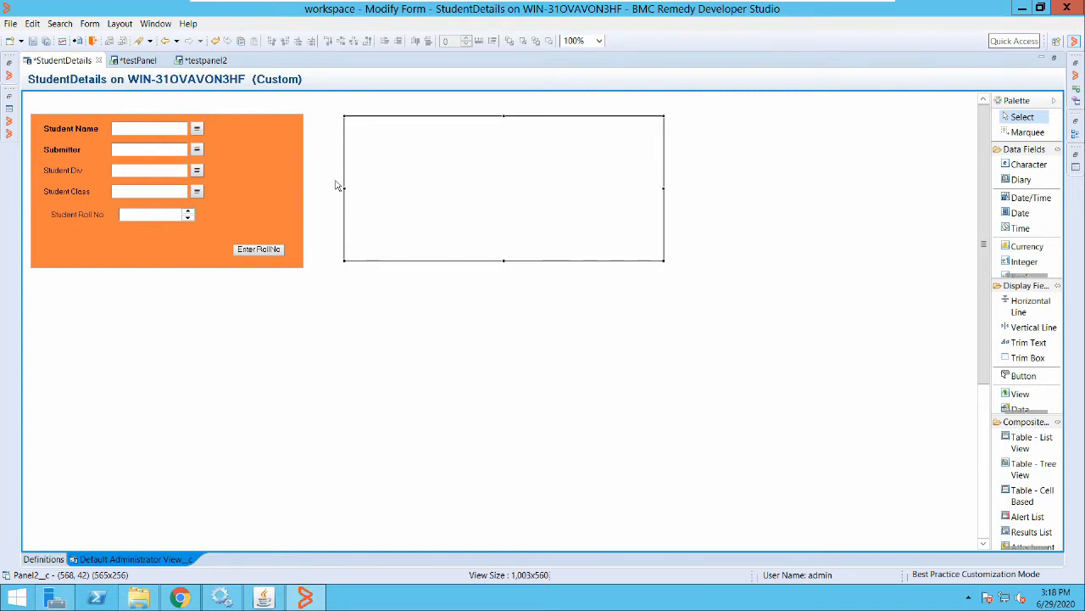
Set the new panel's Float Style to Dialog.
{"action": "key", "text": "alt+Return"}
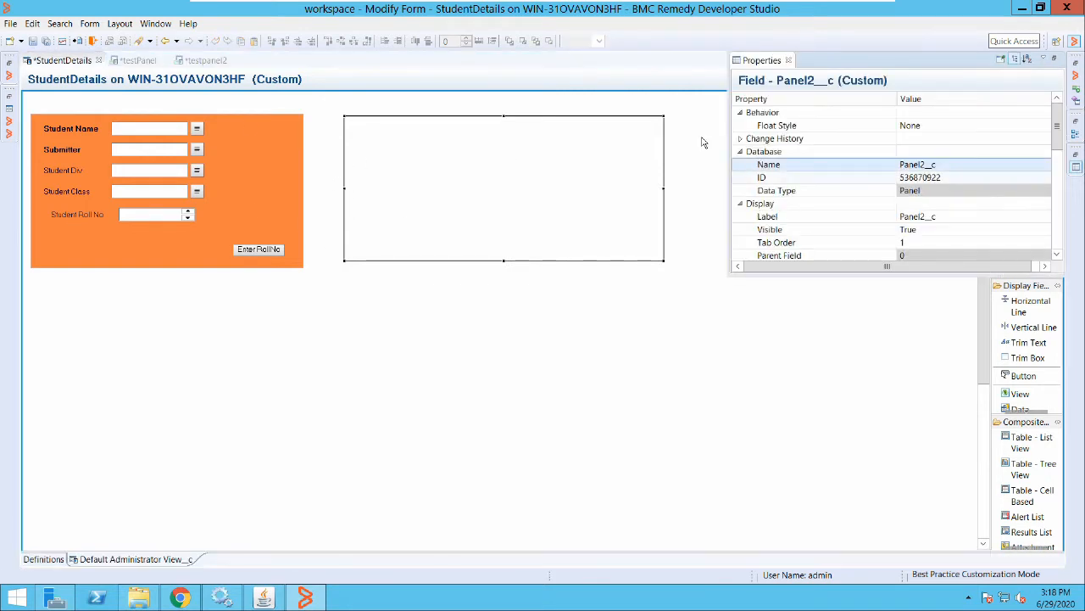
{"action": "left_click", "coordinate": [916, 125]}
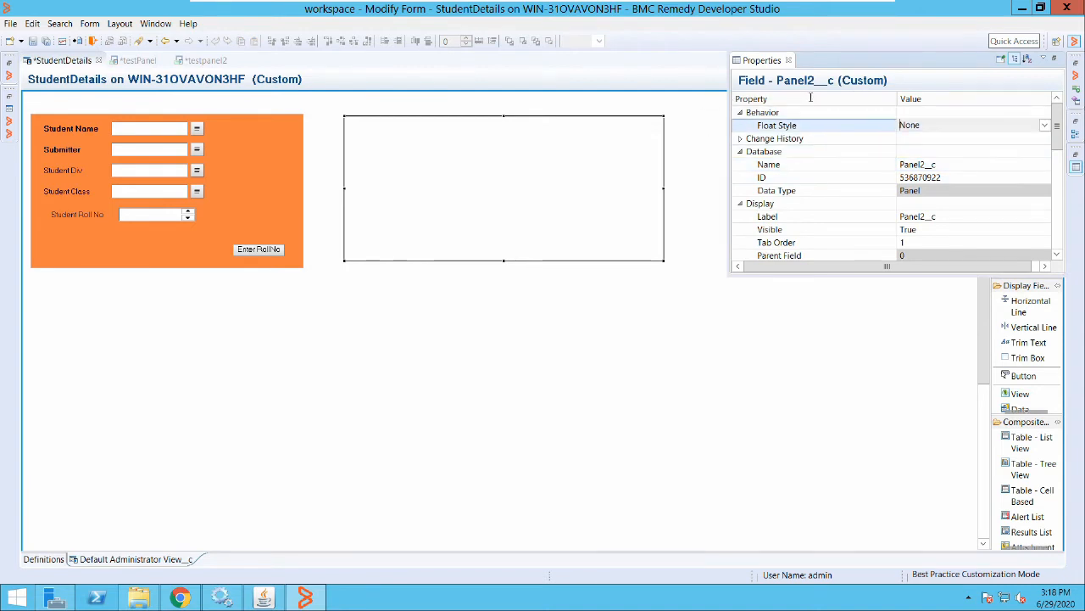
{"action": "left_click", "coordinate": [1044, 126]}
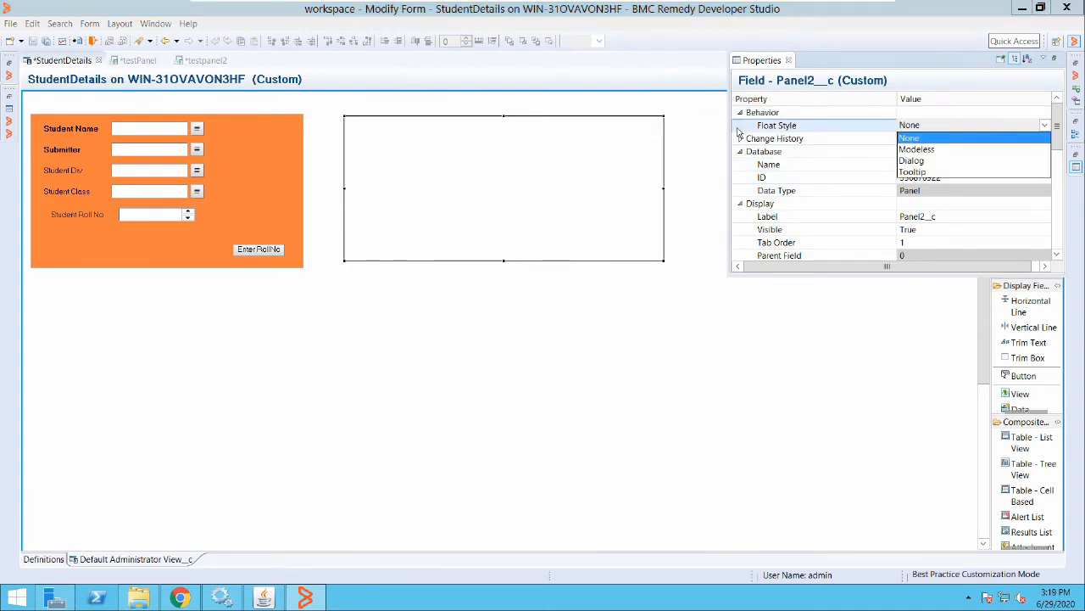
{"action": "left_click", "coordinate": [912, 160]}
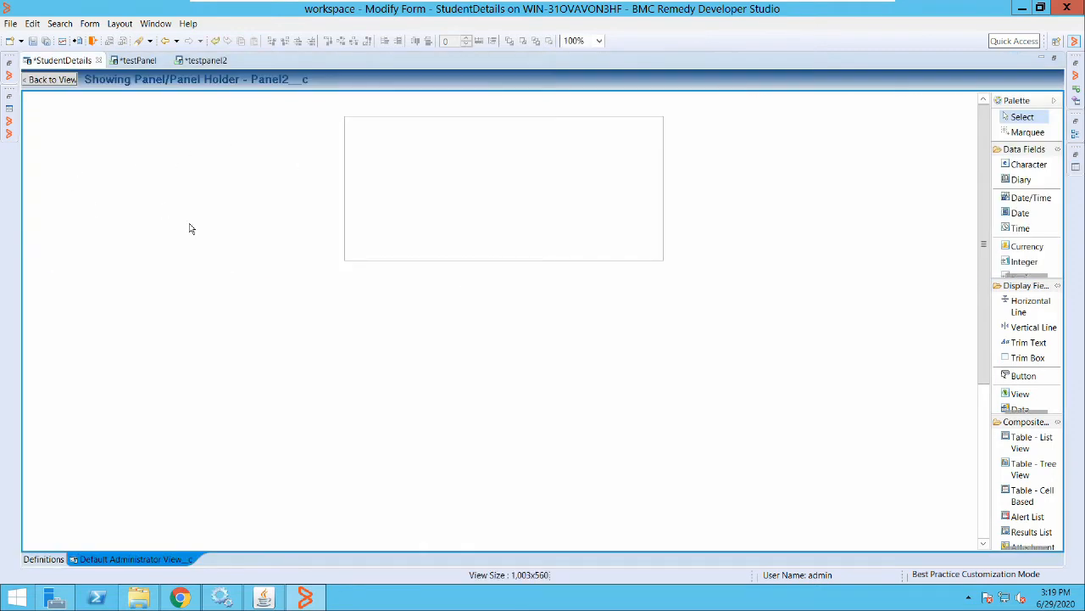
Move the dialog panel to the view's upper-left corner, at about (21, 23), and save the form.
{"action": "left_click_drag", "start_coordinate": [405, 136], "coordinate": [135, 143]}
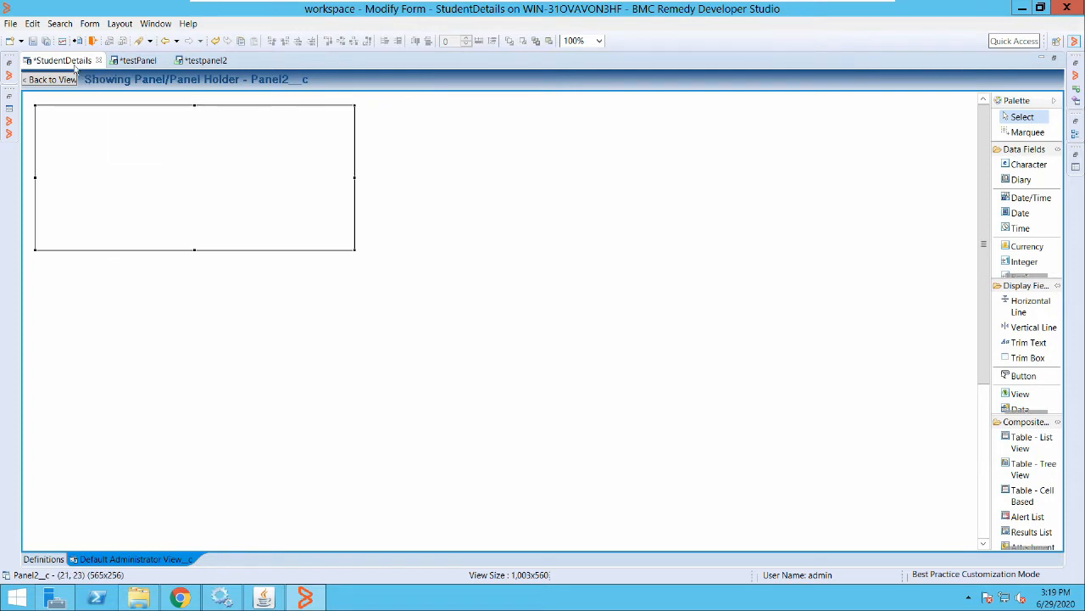
{"action": "left_click", "coordinate": [43, 79]}
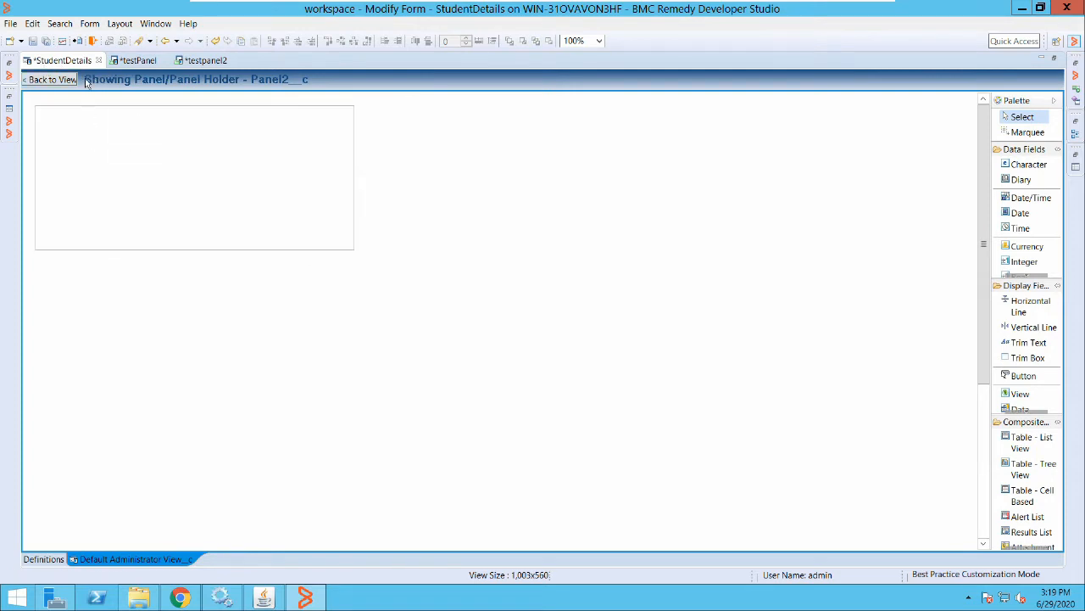
{"action": "left_click", "coordinate": [33, 40]}
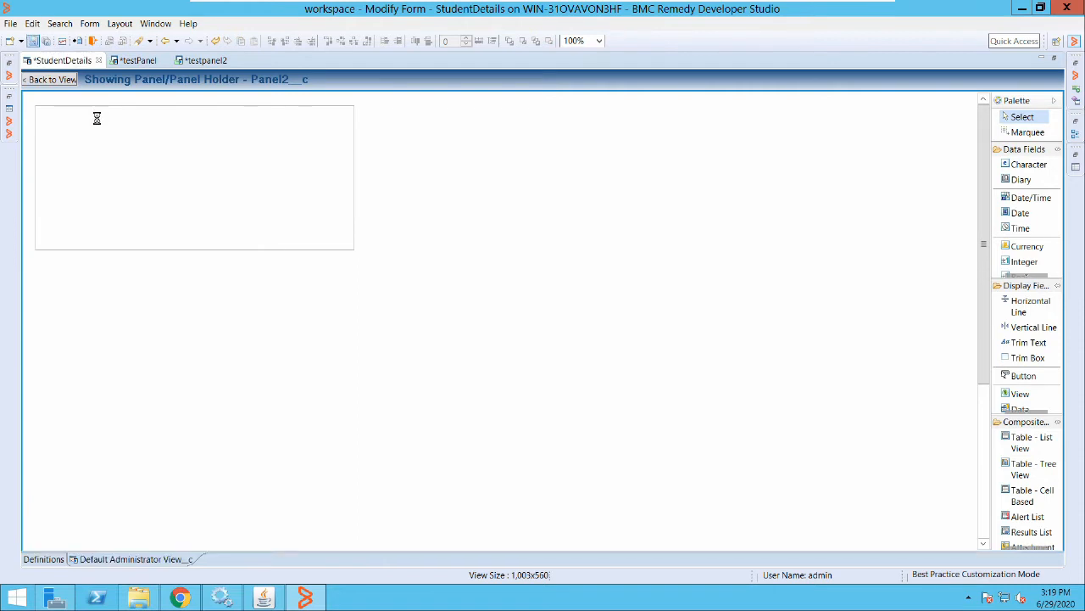
{"action": "key", "text": "Return"}
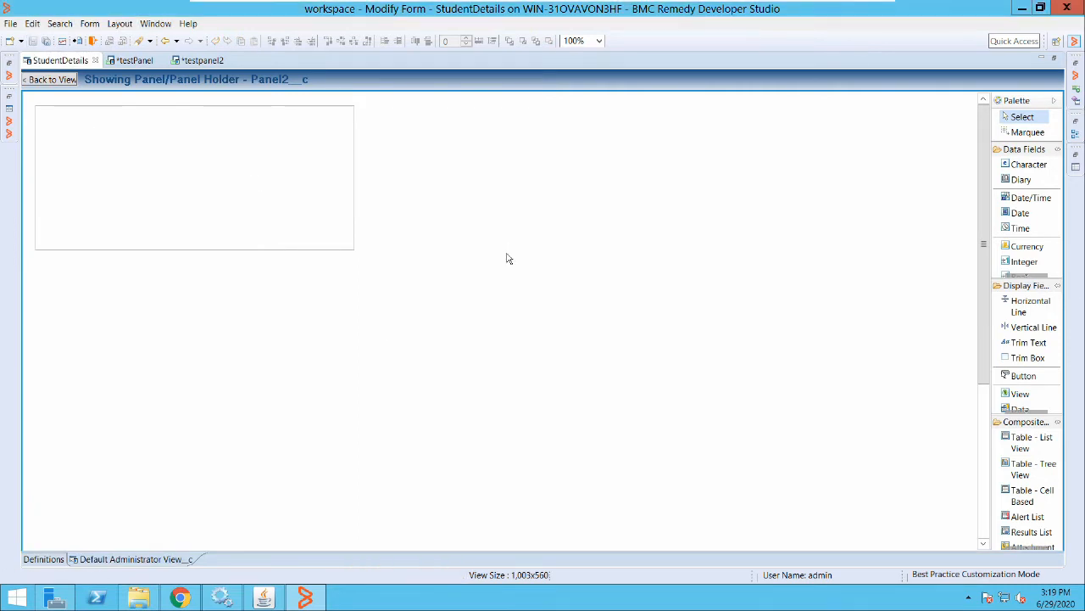
Move the Student Roll No field from the orange panel into Panel2__c and shift it slightly inward from the panel's left edge.
{"action": "left_click", "coordinate": [51, 79]}
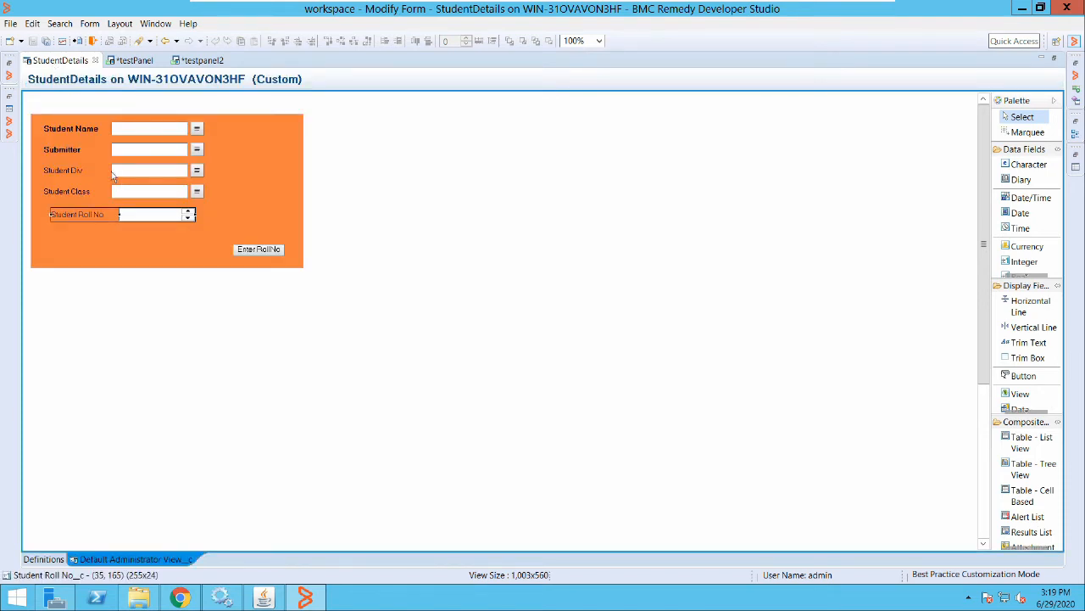
{"action": "right_click", "coordinate": [138, 213]}
{"action": "mouse_move", "coordinate": [267, 346]}
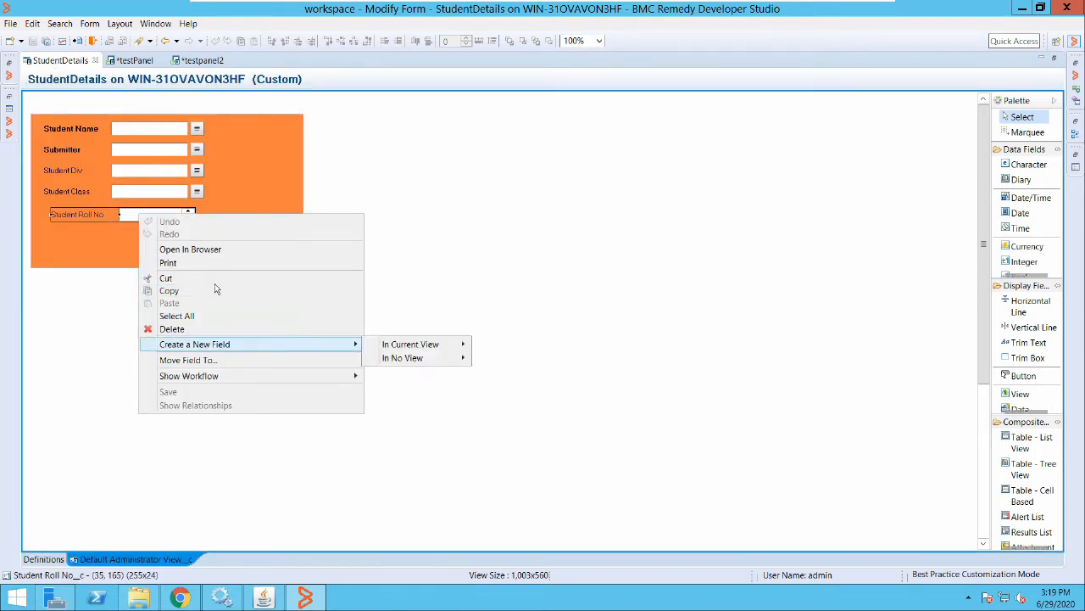
{"action": "left_click", "coordinate": [189, 360]}
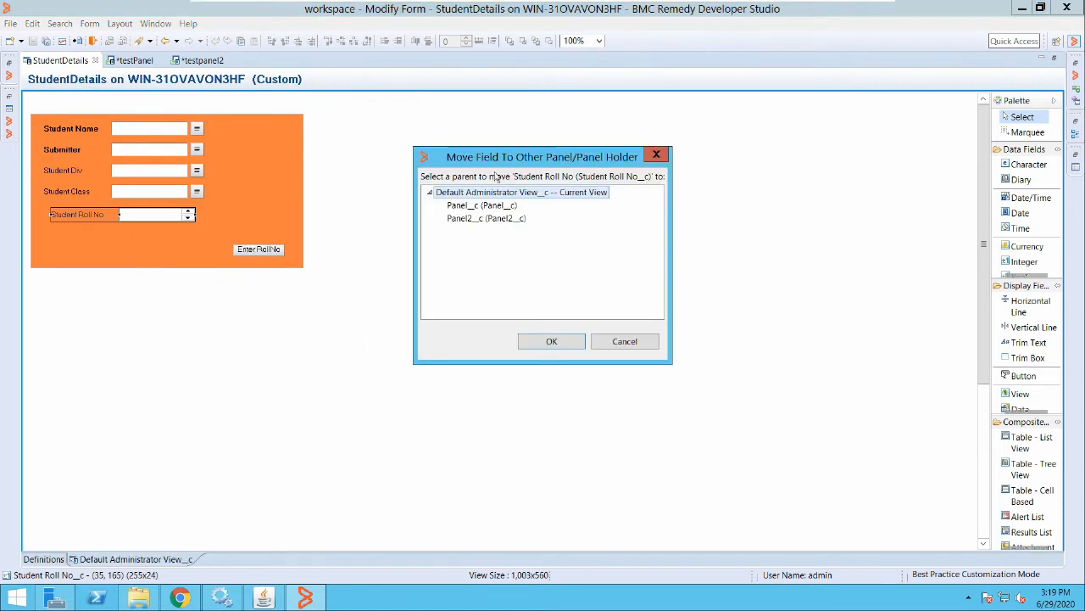
{"action": "left_click", "coordinate": [486, 218]}
{"action": "key", "text": "Return"}
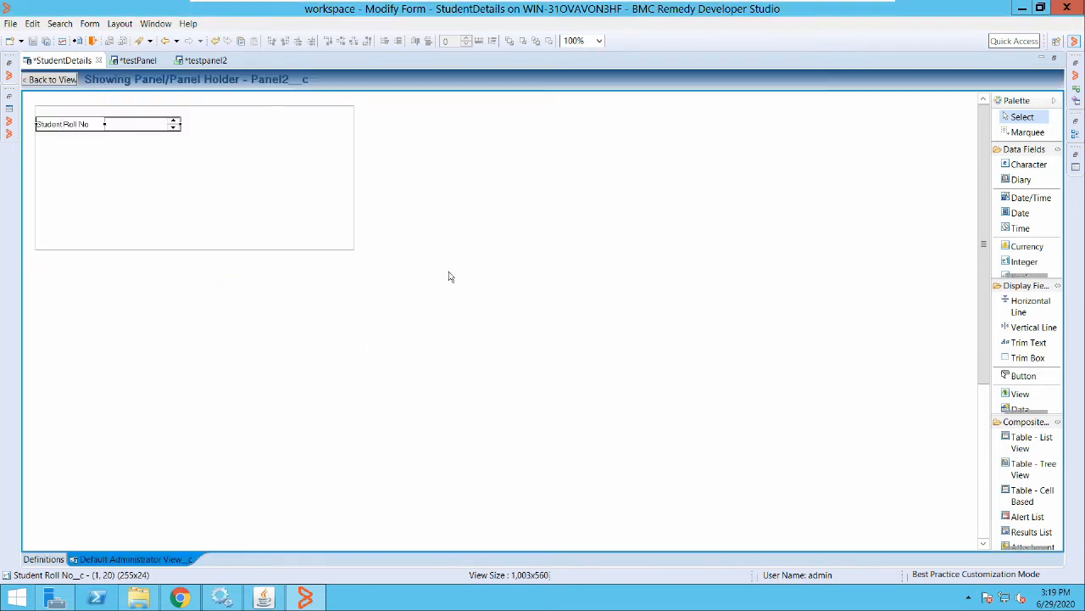
{"action": "left_click_drag", "start_coordinate": [101, 119], "coordinate": [128, 102]}
{"action": "left_click", "coordinate": [469, 111]}
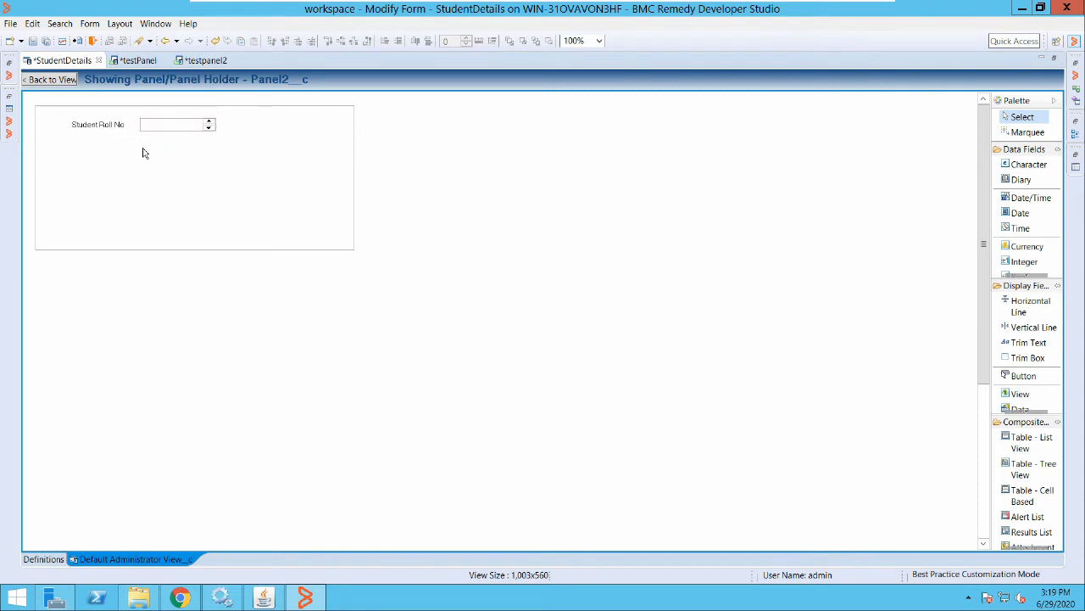
Add a button to the dialog panel and place it below the Student Roll No field, at about (194, 92).
{"action": "right_click", "coordinate": [180, 185]}
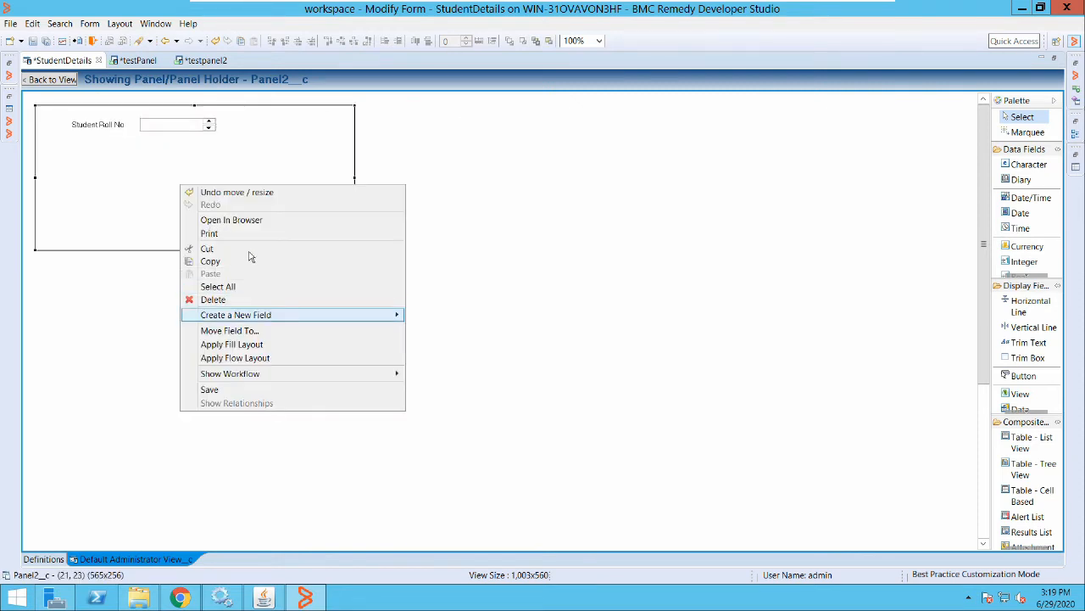
{"action": "mouse_move", "coordinate": [311, 314]}
{"action": "mouse_move", "coordinate": [442, 315]}
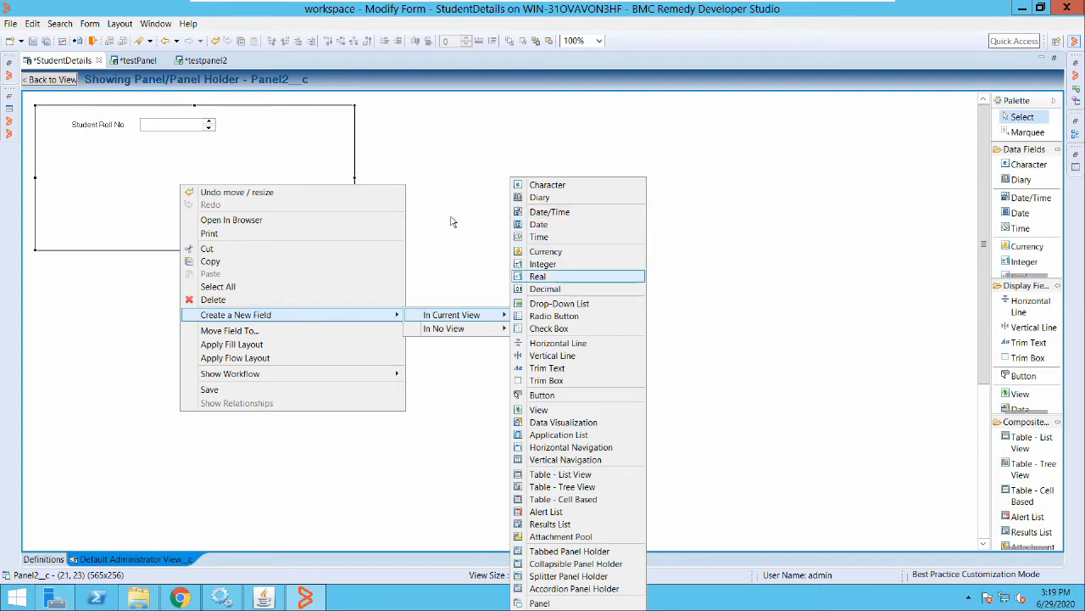
{"action": "left_click", "coordinate": [542, 395]}
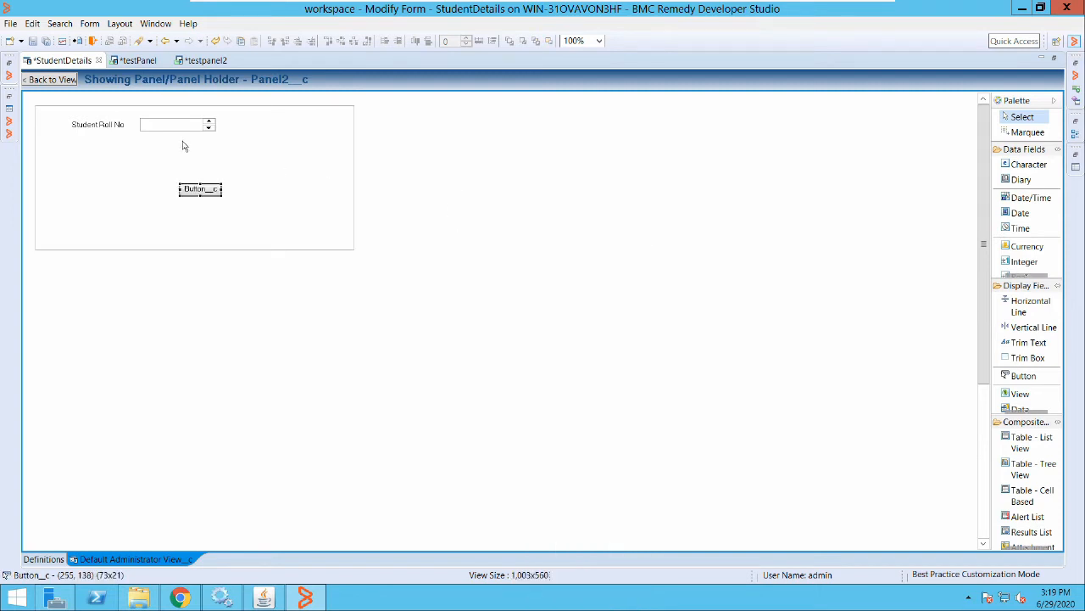
{"action": "left_click_drag", "start_coordinate": [185, 188], "coordinate": [139, 134]}
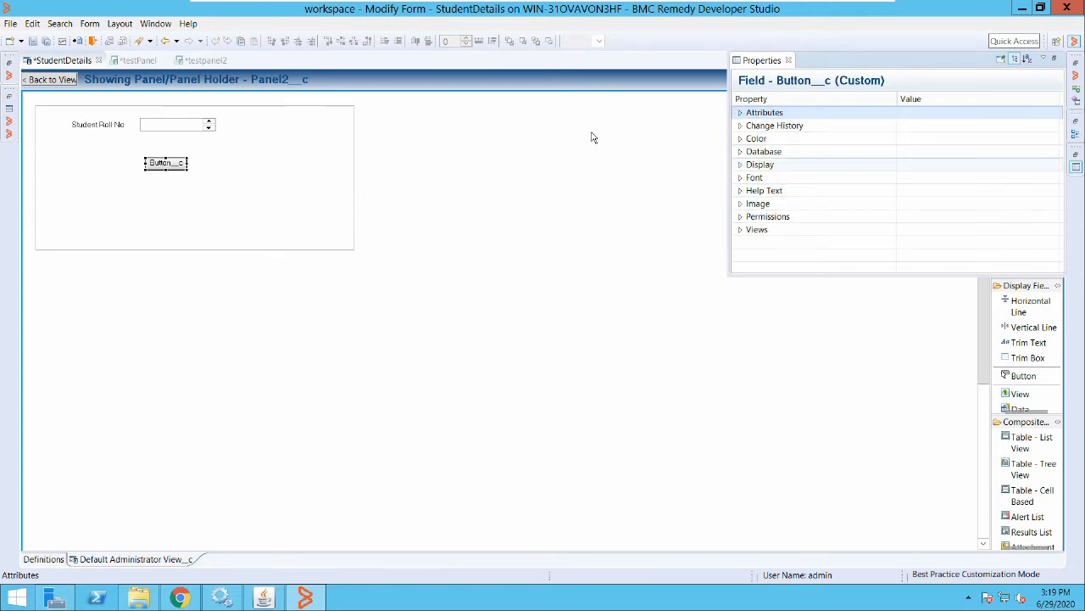
Set the new button's label to Ok.
{"action": "left_click", "coordinate": [740, 164]}
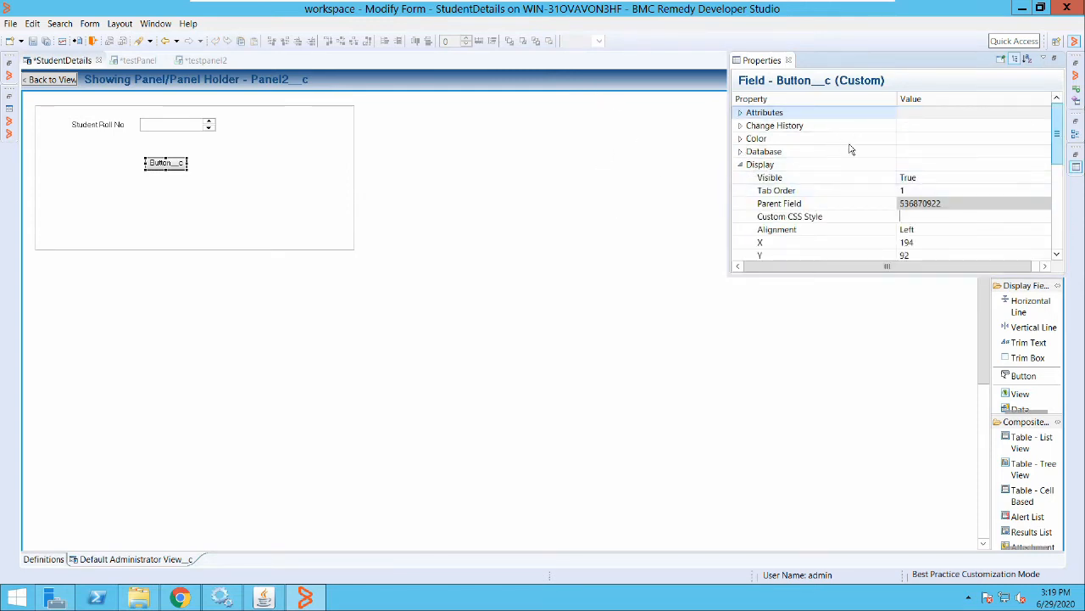
{"action": "scroll", "coordinate": [848, 146], "scroll_direction": "down", "scroll_amount": 5}
{"action": "left_click", "coordinate": [775, 125]}
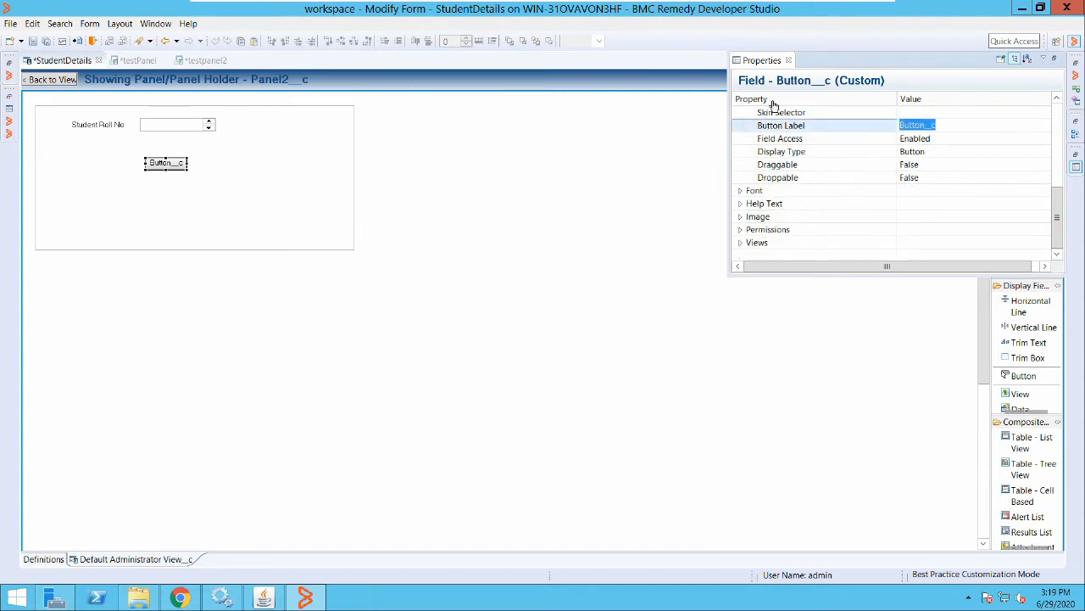
{"action": "type", "text": "Ok"}
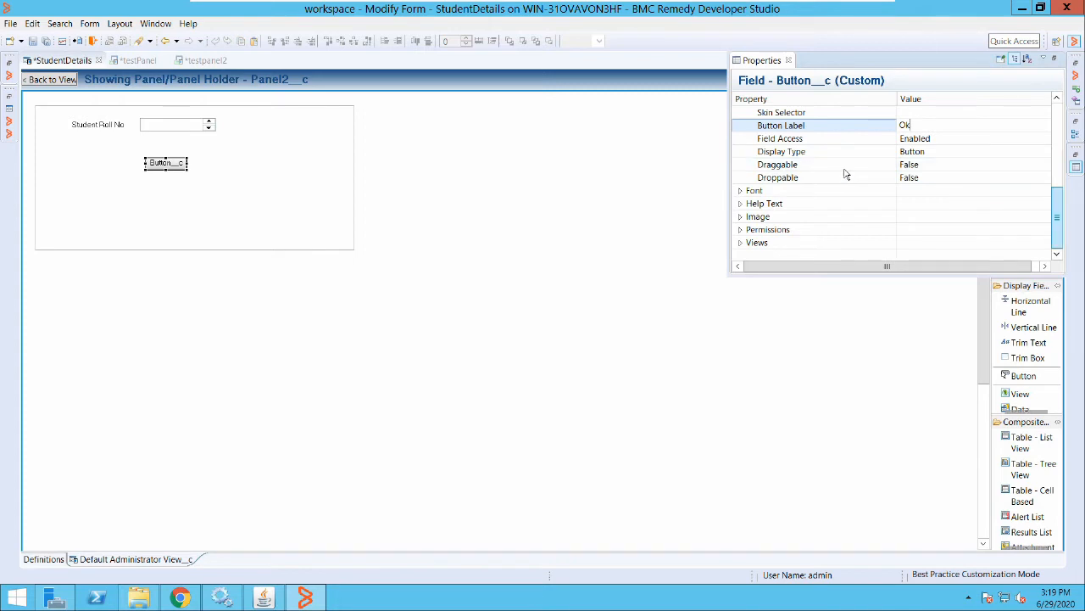
Set the Ok button's database name to Ok_btn.
{"action": "scroll", "coordinate": [842, 174], "scroll_direction": "up", "scroll_amount": 5}
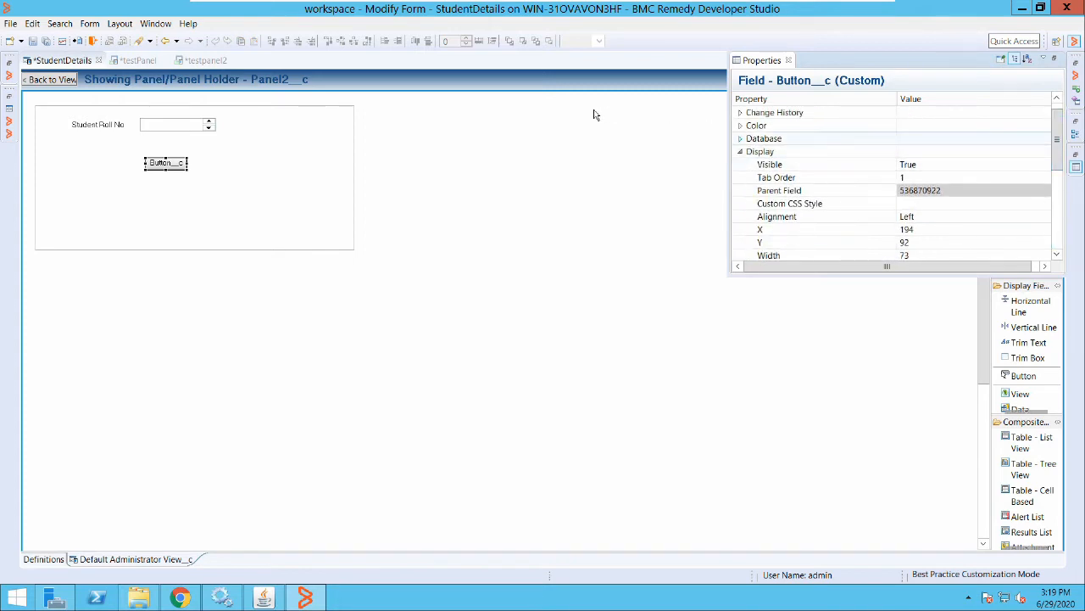
{"action": "double_click", "coordinate": [767, 138]}
{"action": "left_click", "coordinate": [950, 152]}
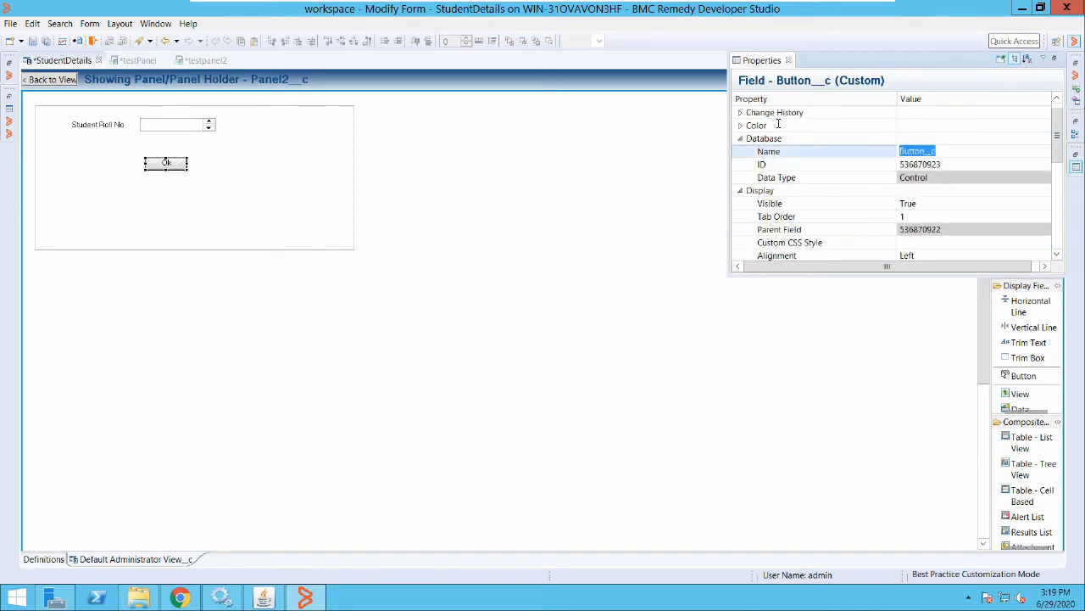
{"action": "left_click_drag", "start_coordinate": [949, 151], "coordinate": [920, 151]}
{"action": "left_click_drag", "start_coordinate": [684, 119], "coordinate": [678, 124]}
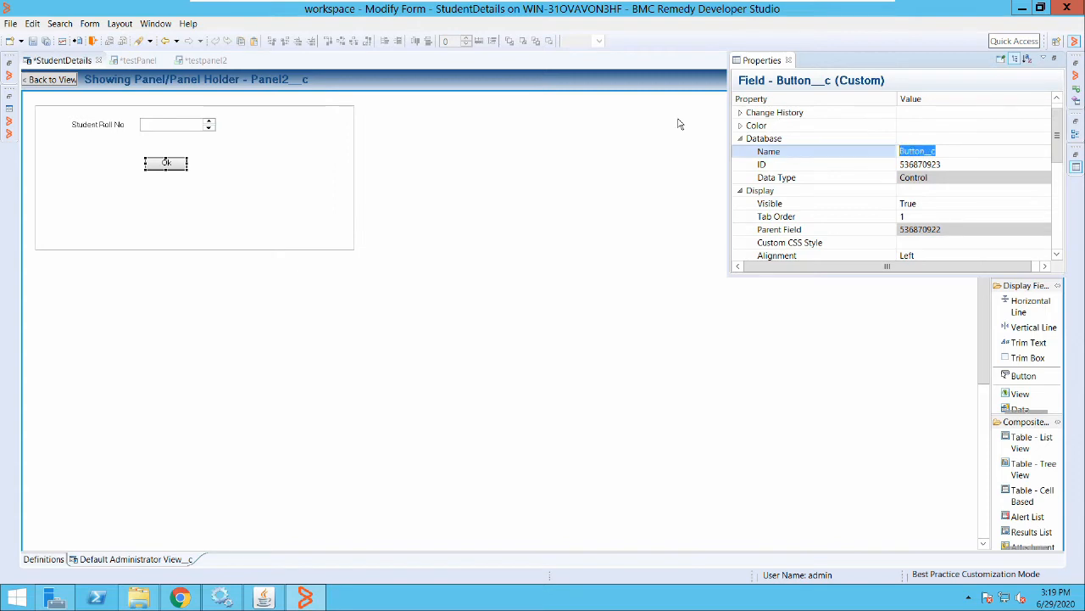
{"action": "type", "text": "Ok_btn"}
{"action": "key", "text": "Return"}
{"action": "left_click", "coordinate": [468, 195]}
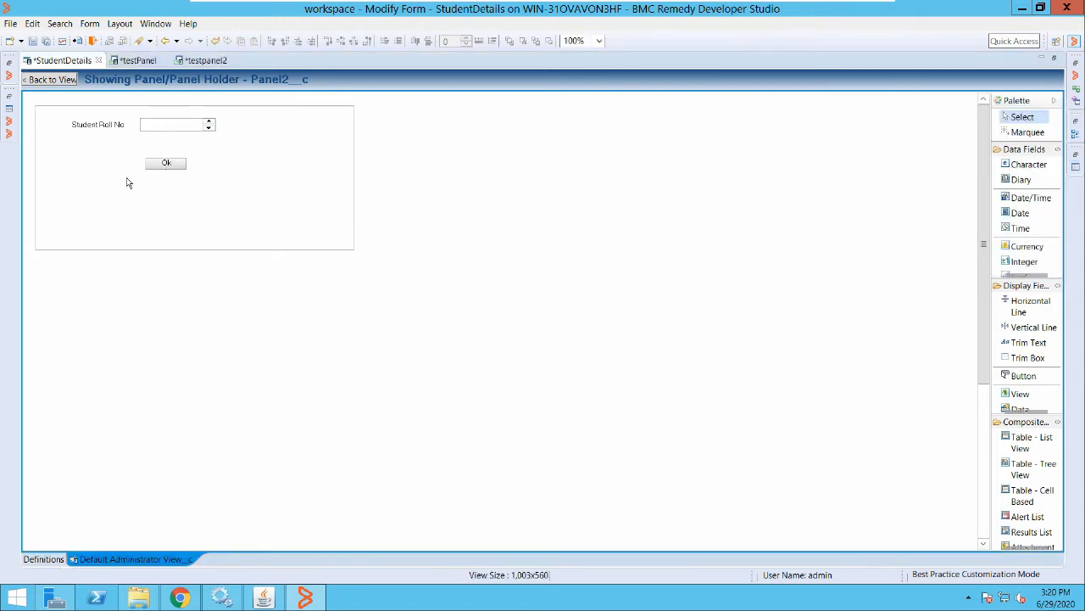
Shrink Panel2__c to about 396x136 with the Ok button moved to about (288, 95), and save the StudentDetails form.
{"action": "left_click", "coordinate": [211, 149]}
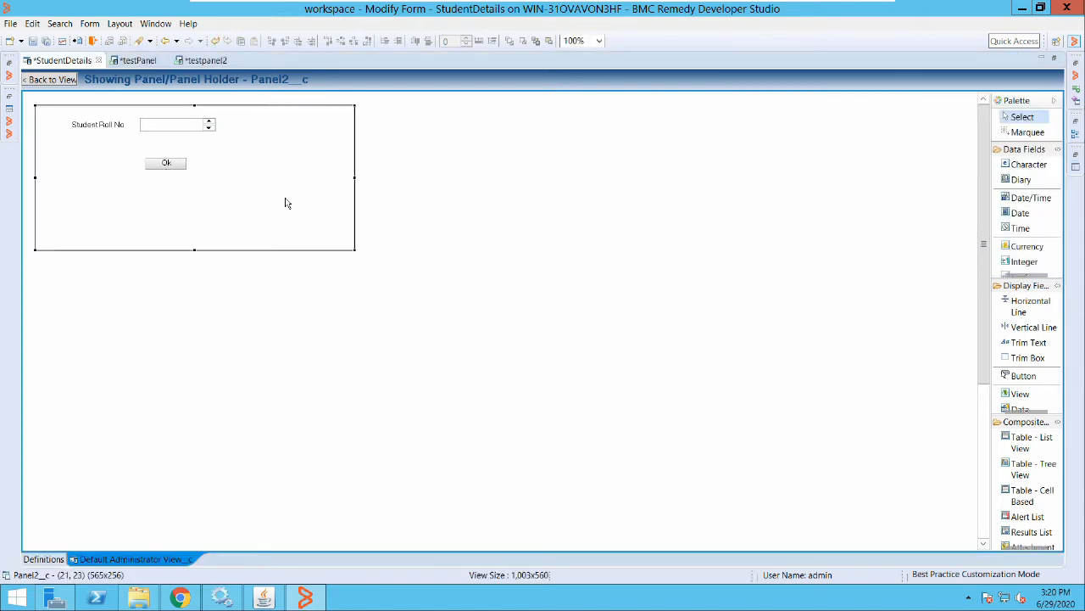
{"action": "left_click_drag", "start_coordinate": [286, 202], "coordinate": [206, 145]}
{"action": "left_click_drag", "start_coordinate": [139, 133], "coordinate": [183, 139]}
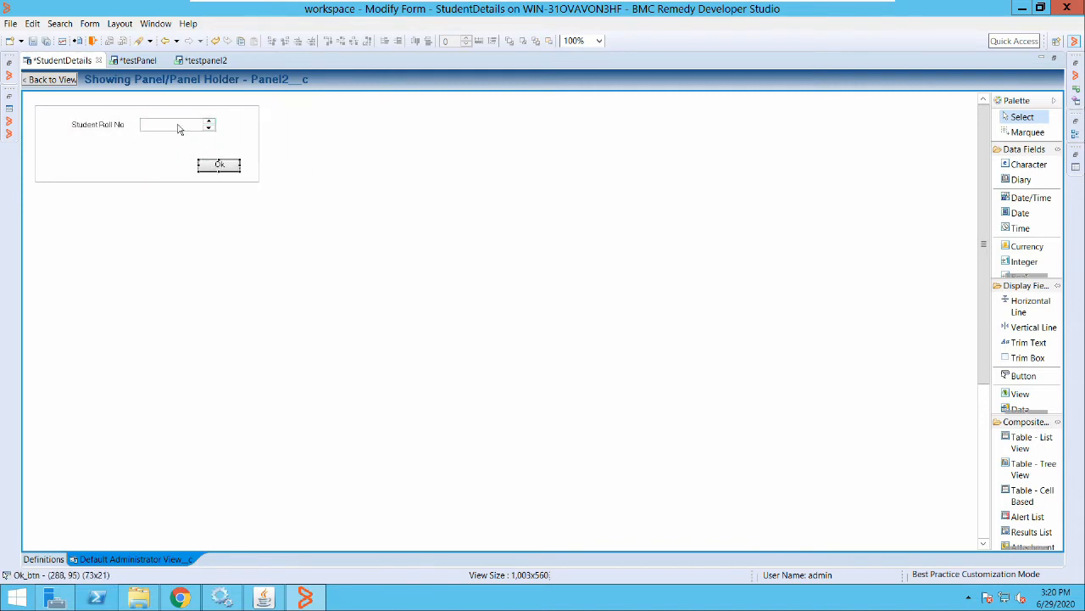
{"action": "left_click", "coordinate": [32, 40]}
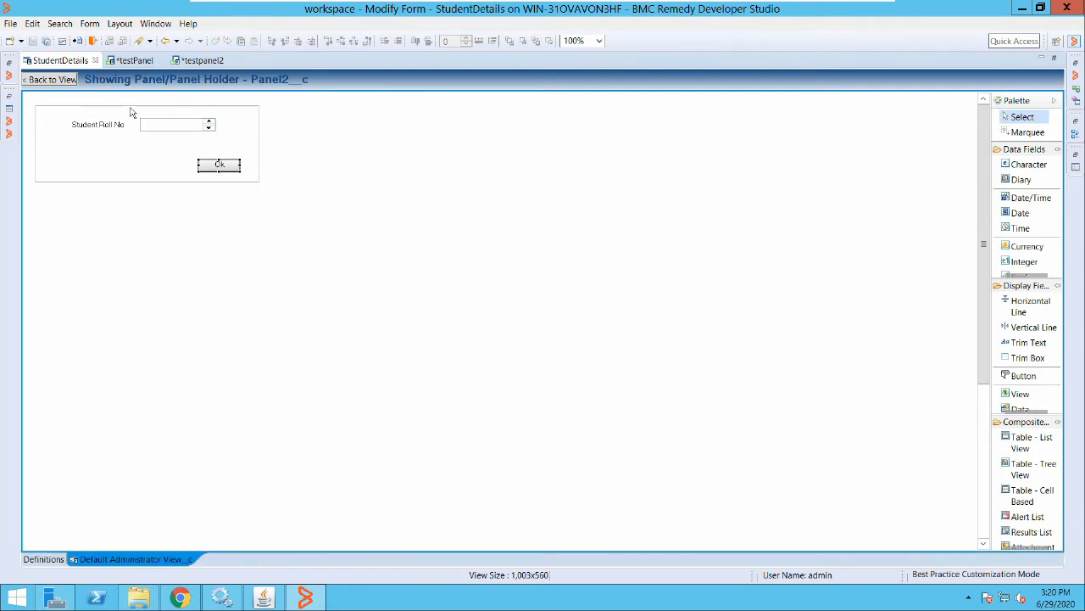
{"action": "left_click", "coordinate": [110, 134]}
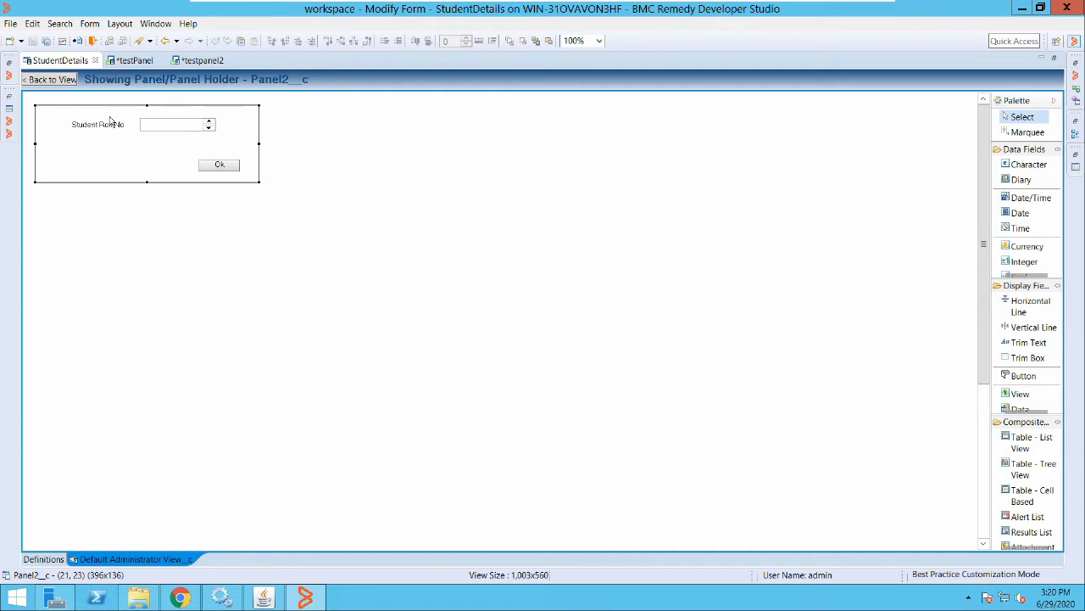
In the testPanel active link, replace the Button/Menu Field entry with the EnterRollNo button from the StudentDetails form.
{"action": "left_click", "coordinate": [110, 58]}
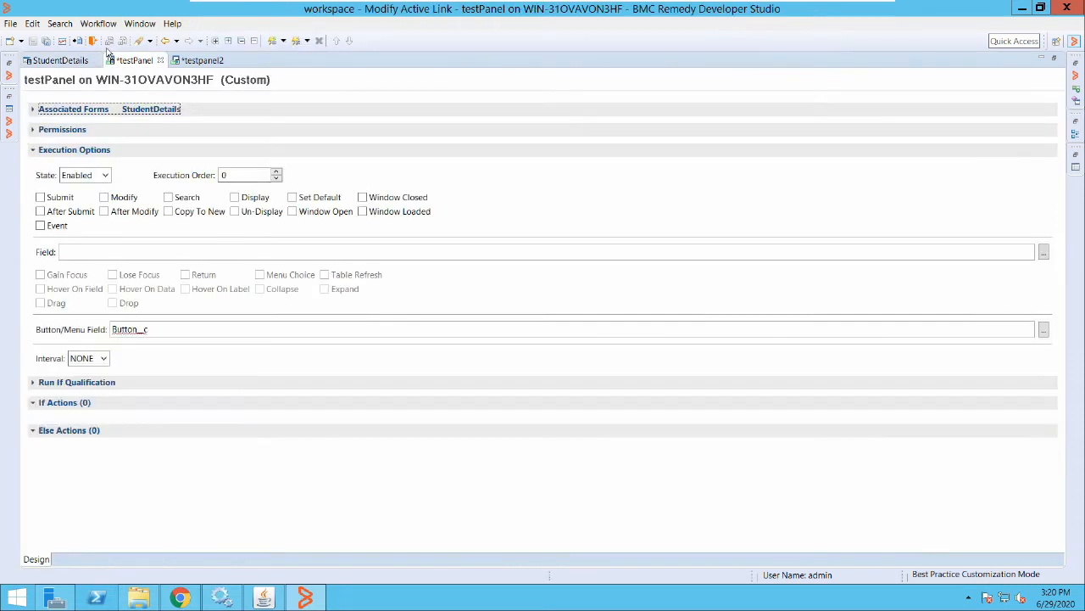
{"action": "left_click_drag", "start_coordinate": [151, 329], "coordinate": [2, 266]}
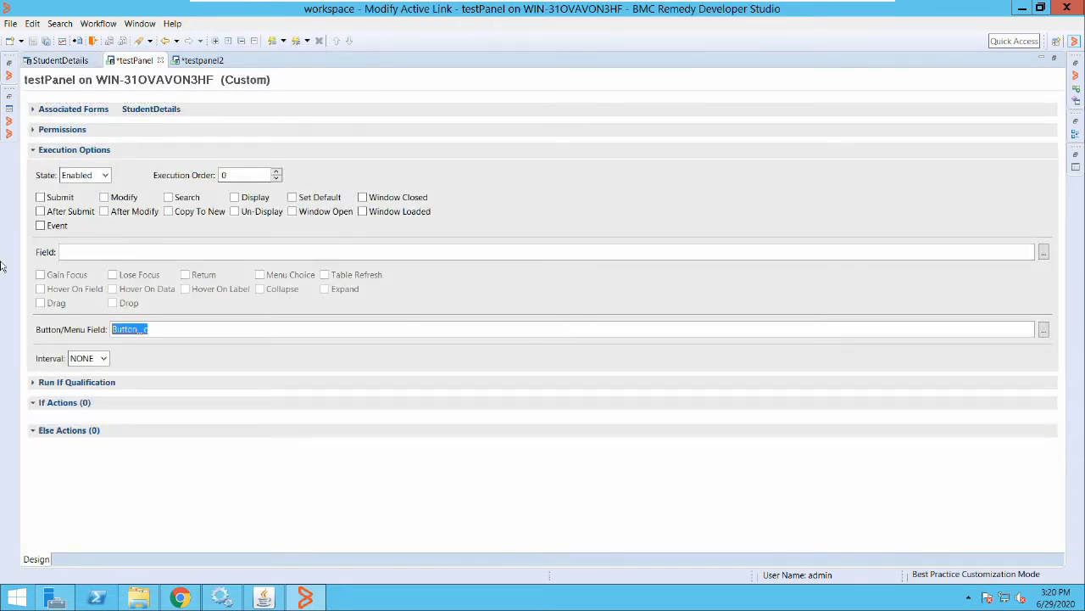
{"action": "key", "text": "BackSpace"}
{"action": "left_click", "coordinate": [56, 79]}
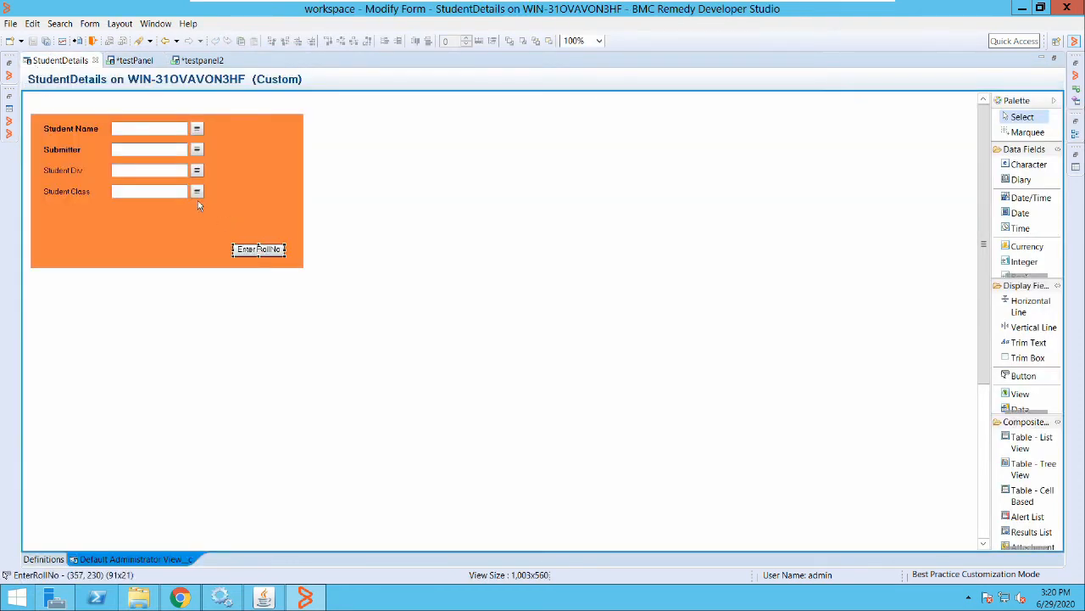
{"action": "left_click", "coordinate": [107, 56]}
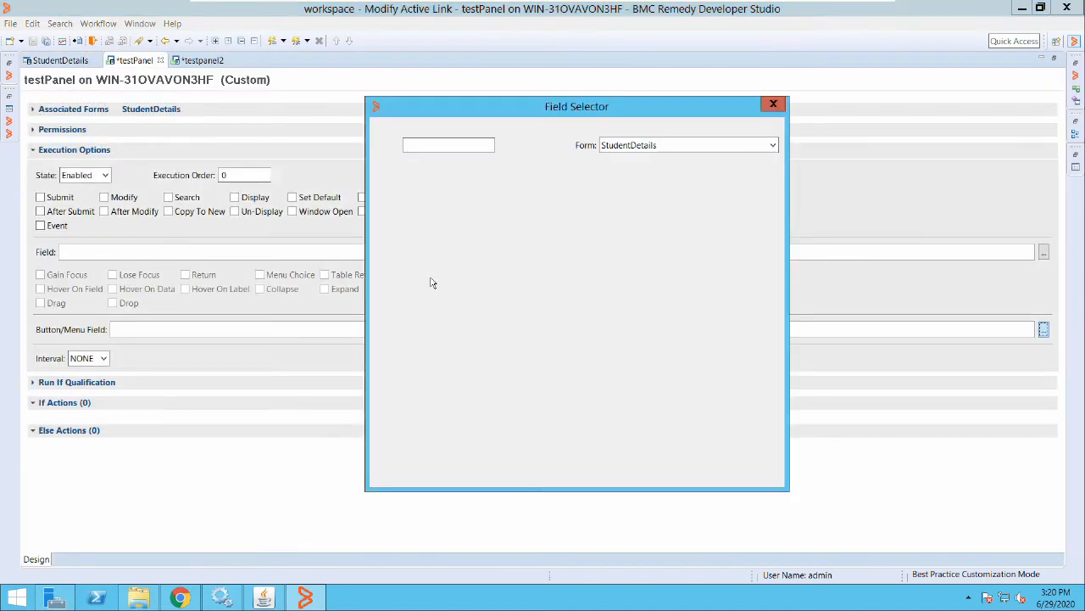
{"action": "left_click", "coordinate": [415, 263]}
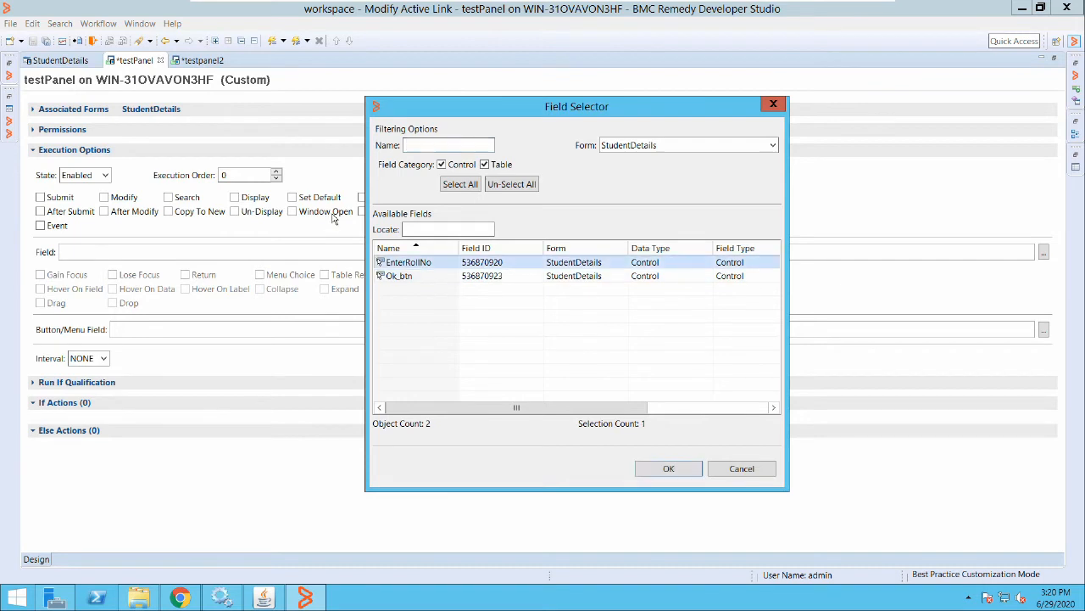
{"action": "left_click", "coordinate": [668, 469]}
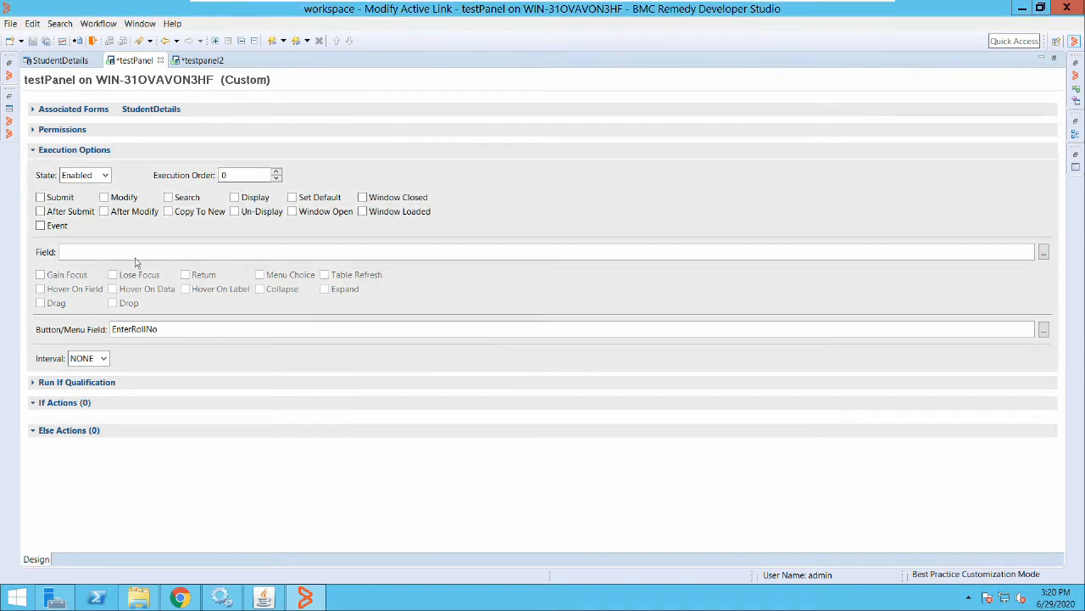
Add a Change Field action to testPanel's If Actions and choose Panel2__c as its field.
{"action": "right_click", "coordinate": [82, 405]}
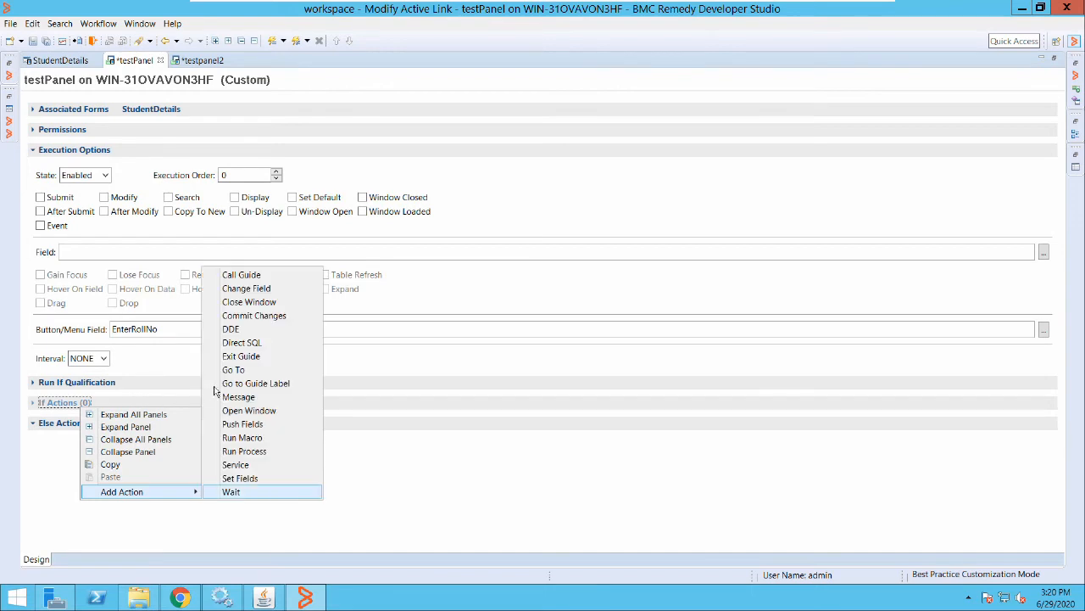
{"action": "key", "text": "Return"}
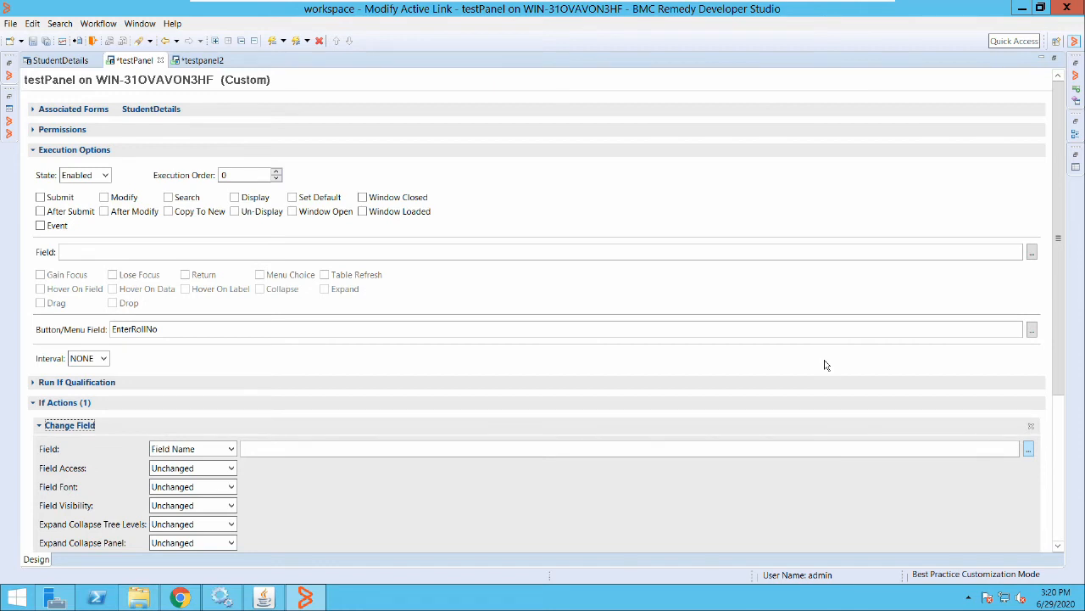
{"action": "left_click", "coordinate": [1028, 450]}
{"action": "left_click", "coordinate": [425, 303]}
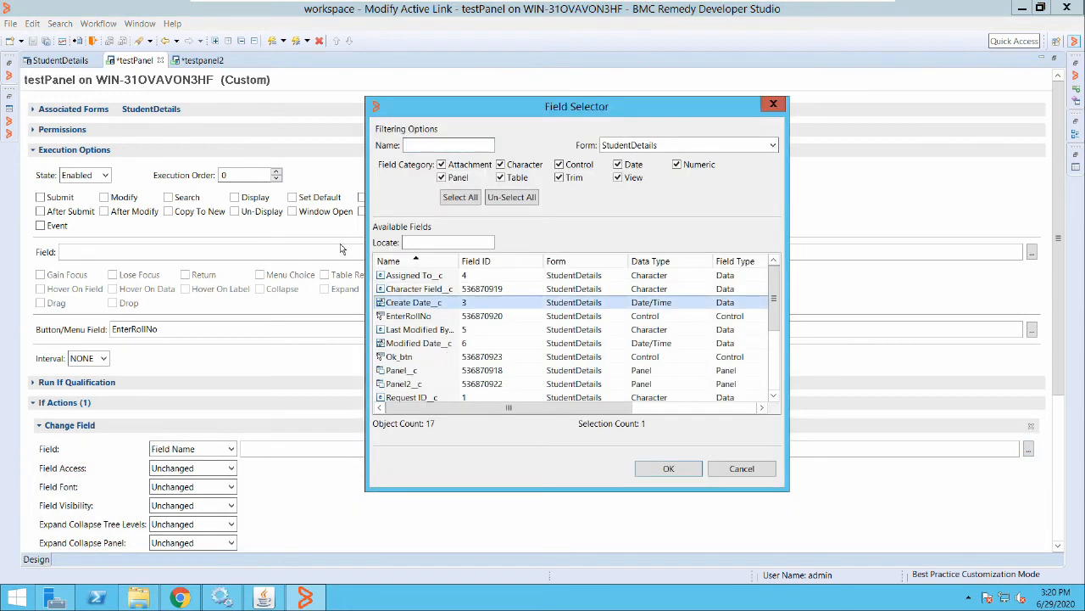
{"action": "key", "text": "p"}
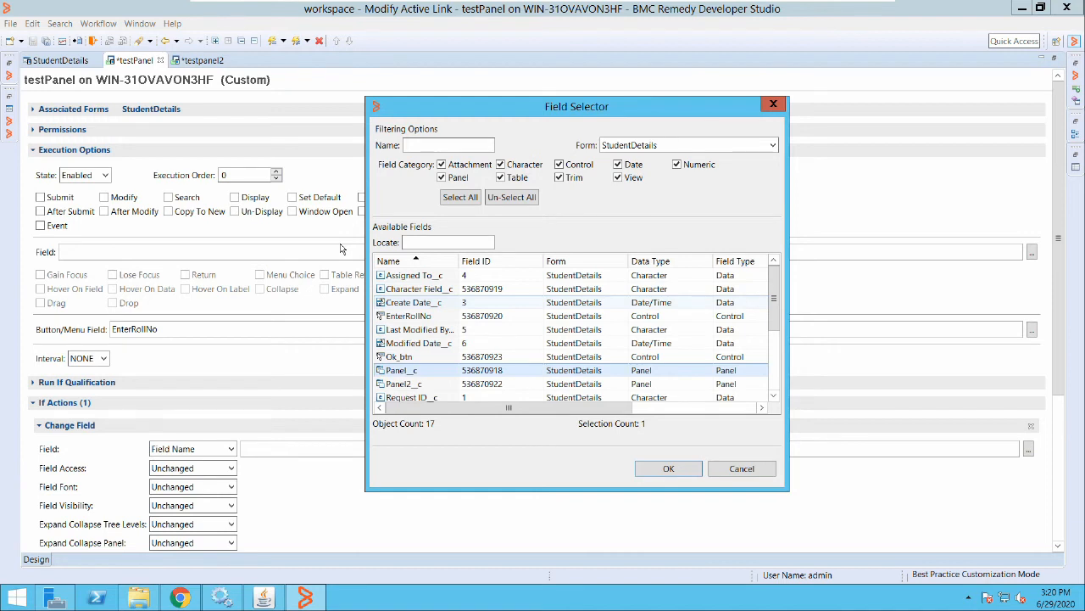
{"action": "key", "text": "Down"}
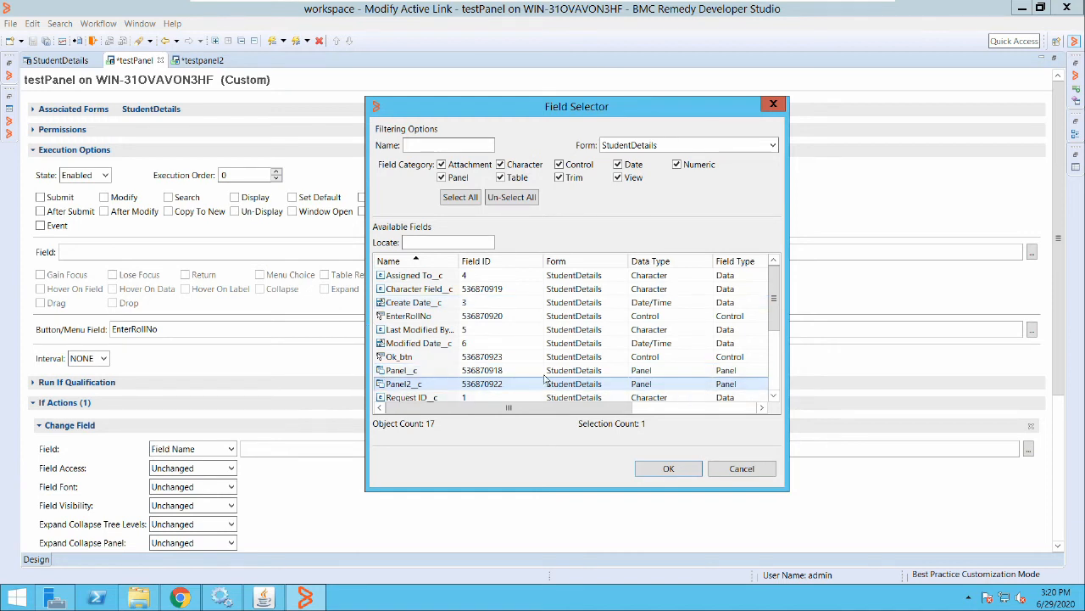
{"action": "key", "text": "Return"}
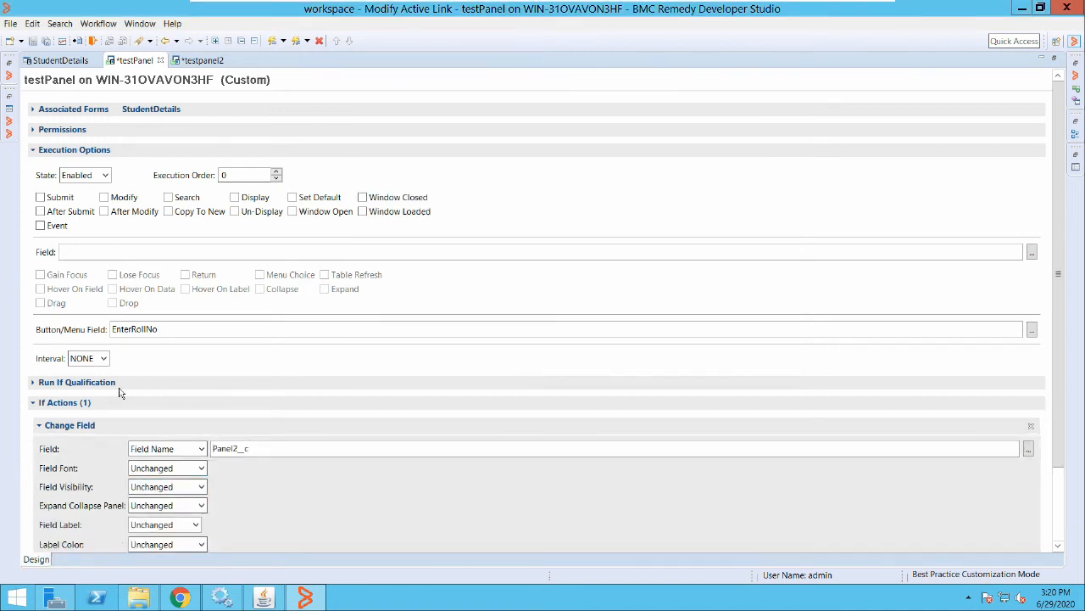
Set the Change Field action's Field Visibility to Visible and save the testPanel active link.
{"action": "left_click", "coordinate": [136, 486]}
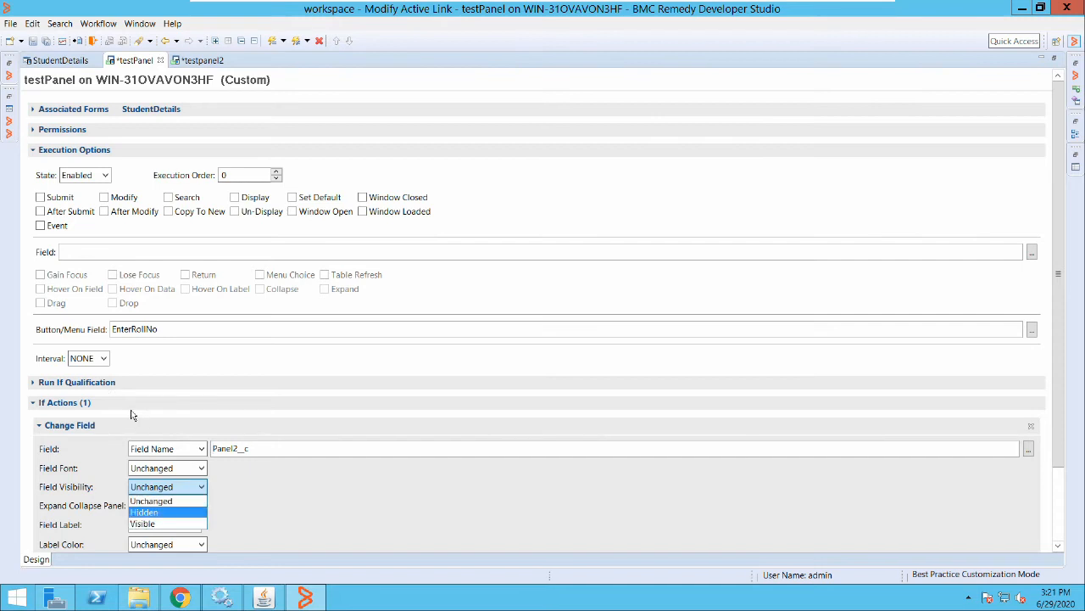
{"action": "key", "text": "Return"}
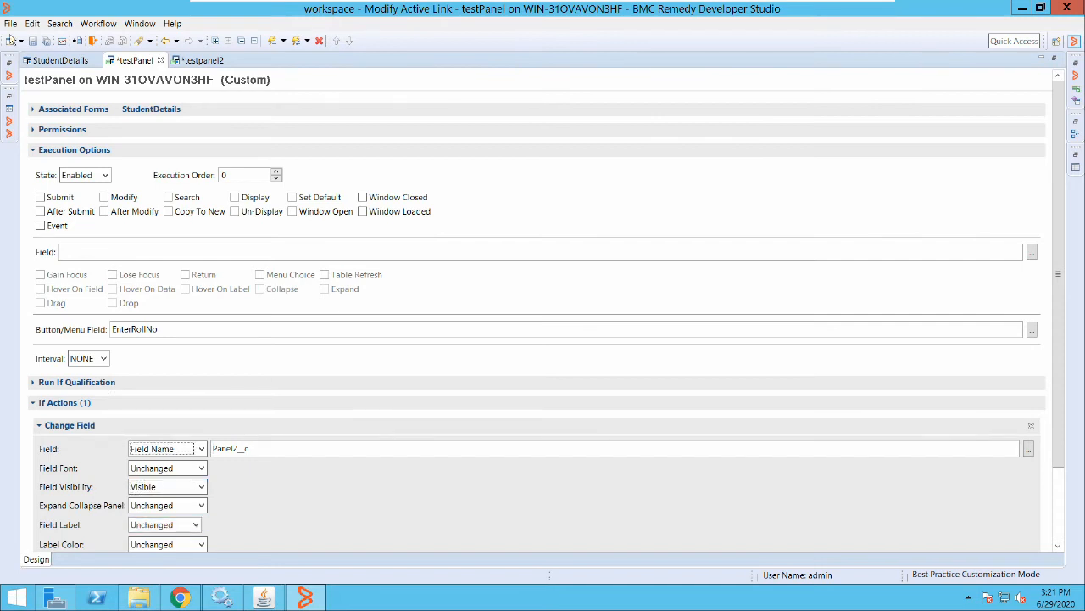
{"action": "left_click", "coordinate": [32, 42]}
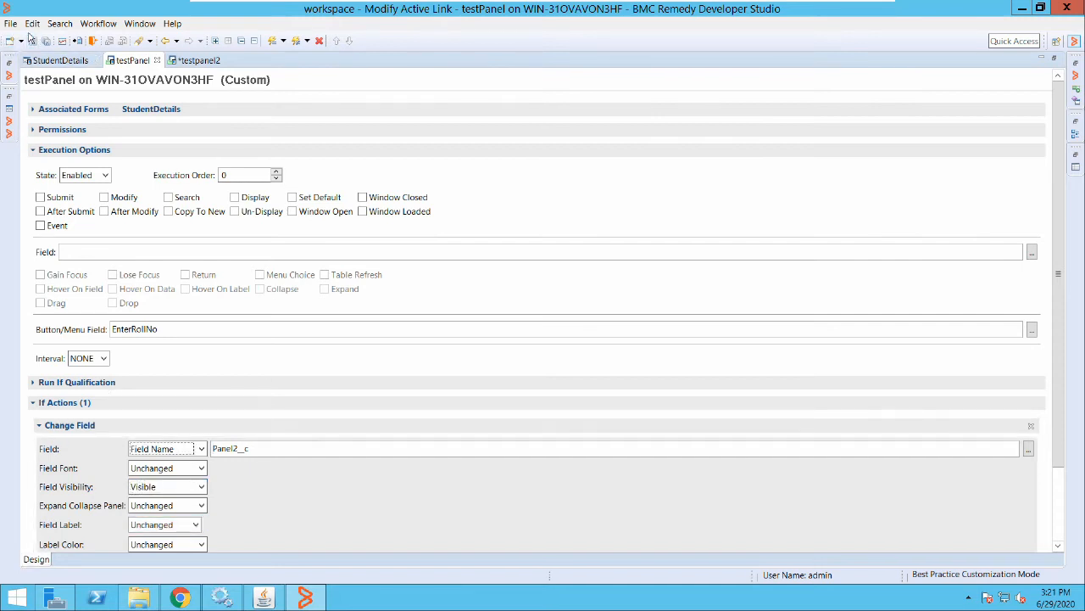
Switch to the testpanel2 active link and collapse its Permissions section.
{"action": "left_click", "coordinate": [174, 60]}
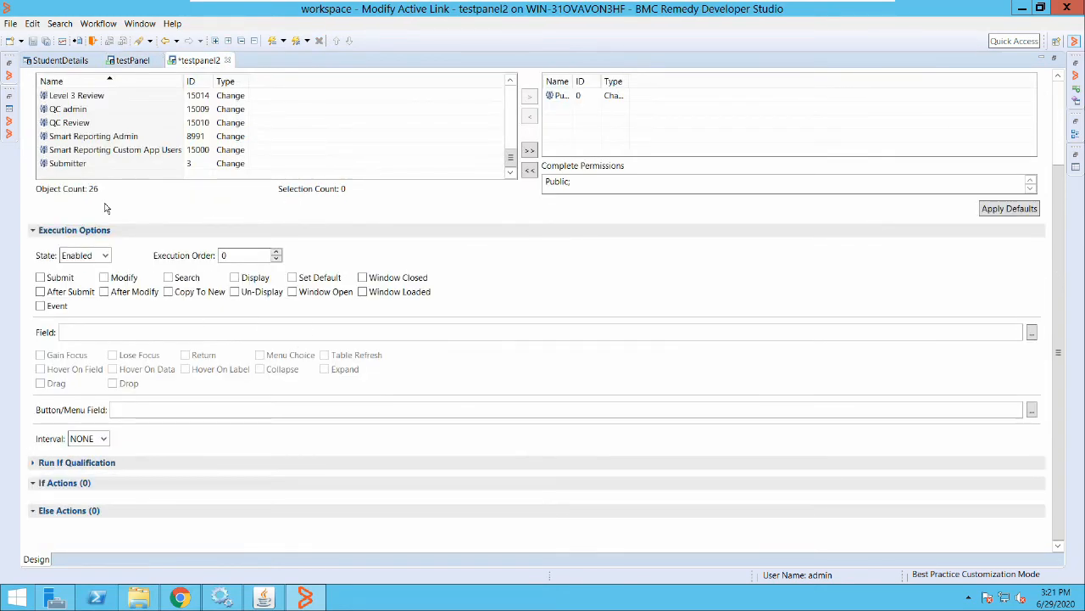
{"action": "scroll", "coordinate": [843, 248], "scroll_direction": "up", "scroll_amount": 3}
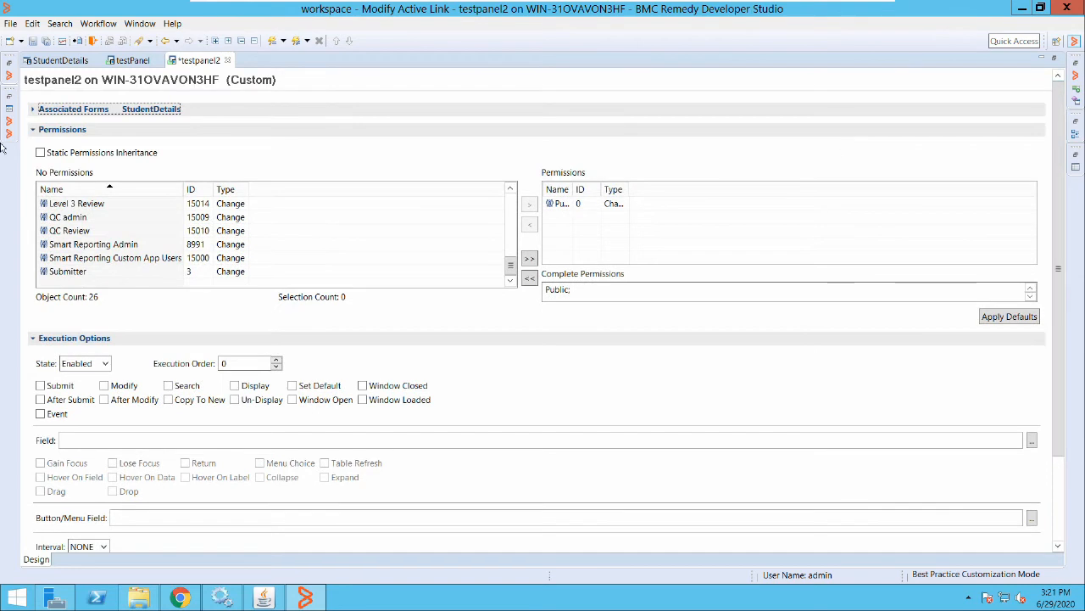
{"action": "left_click", "coordinate": [55, 129]}
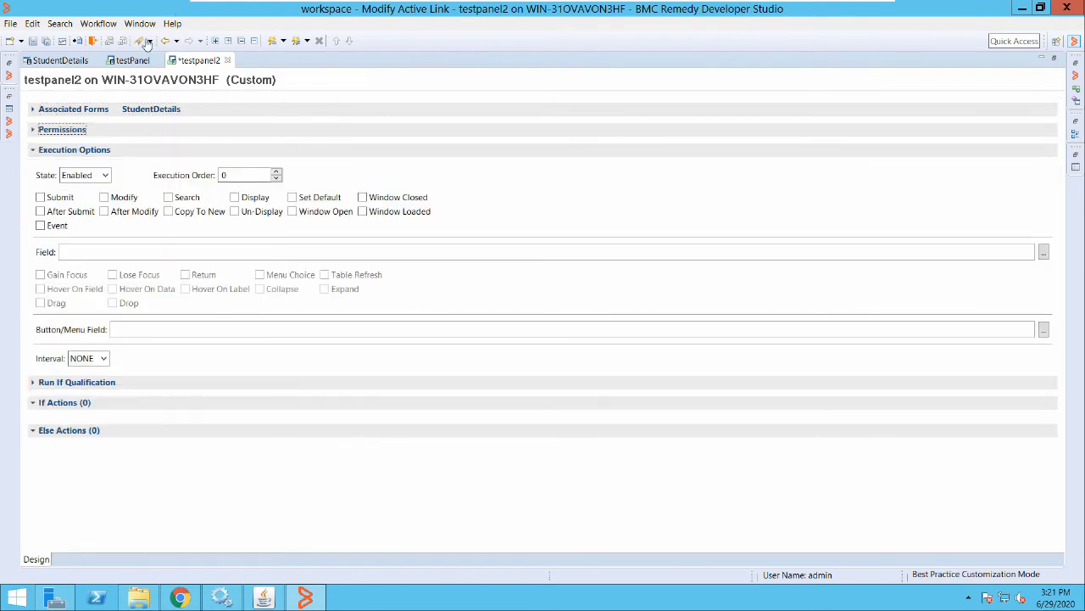
Examine the StudentDetails field outline and the contents of Panel2__c, including its Student Roll No field and Ok button.
{"action": "left_click", "coordinate": [51, 60]}
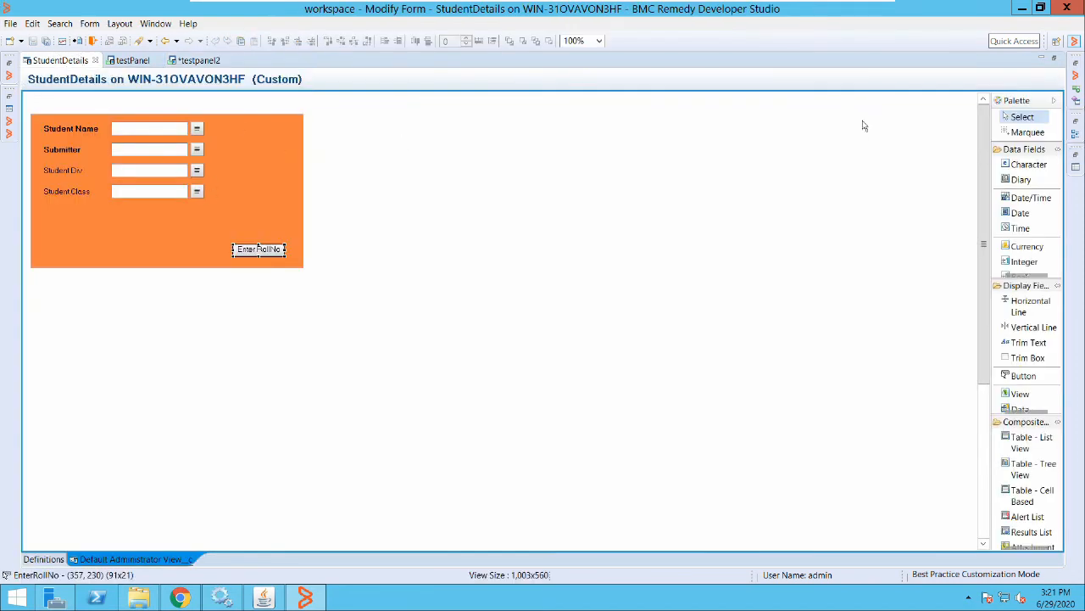
{"action": "left_click", "coordinate": [1075, 134]}
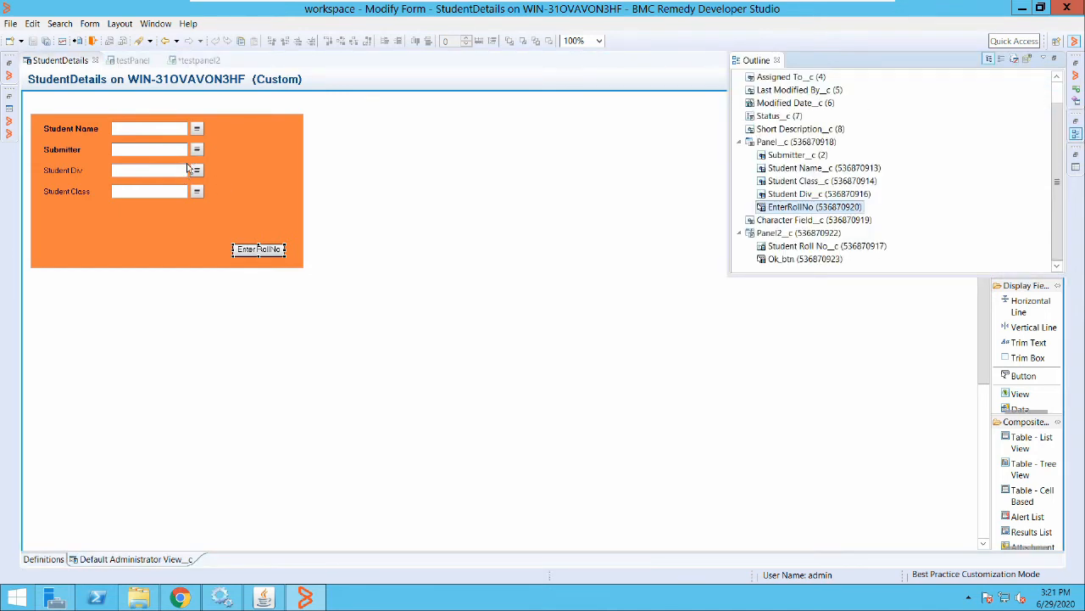
{"action": "left_click", "coordinate": [282, 172]}
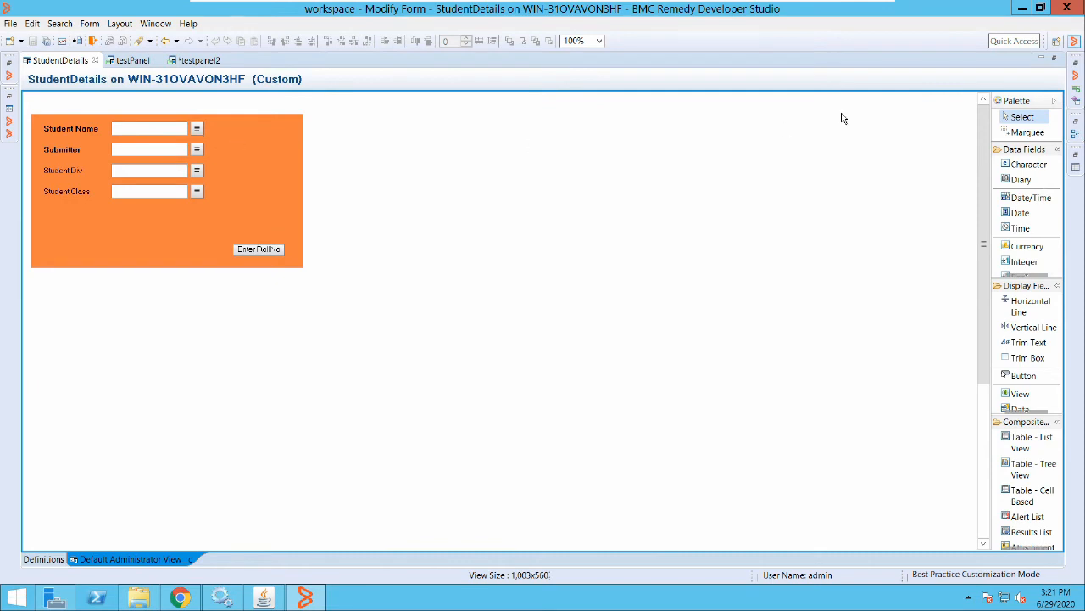
{"action": "left_click", "coordinate": [1075, 134]}
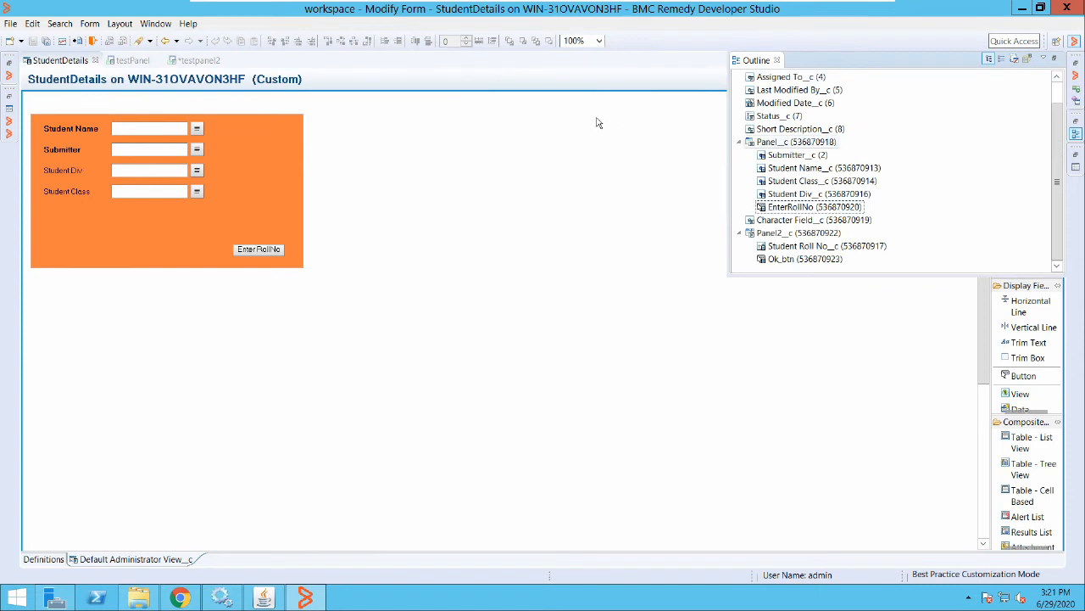
{"action": "key", "text": "Left"}
{"action": "key", "text": "Left"}
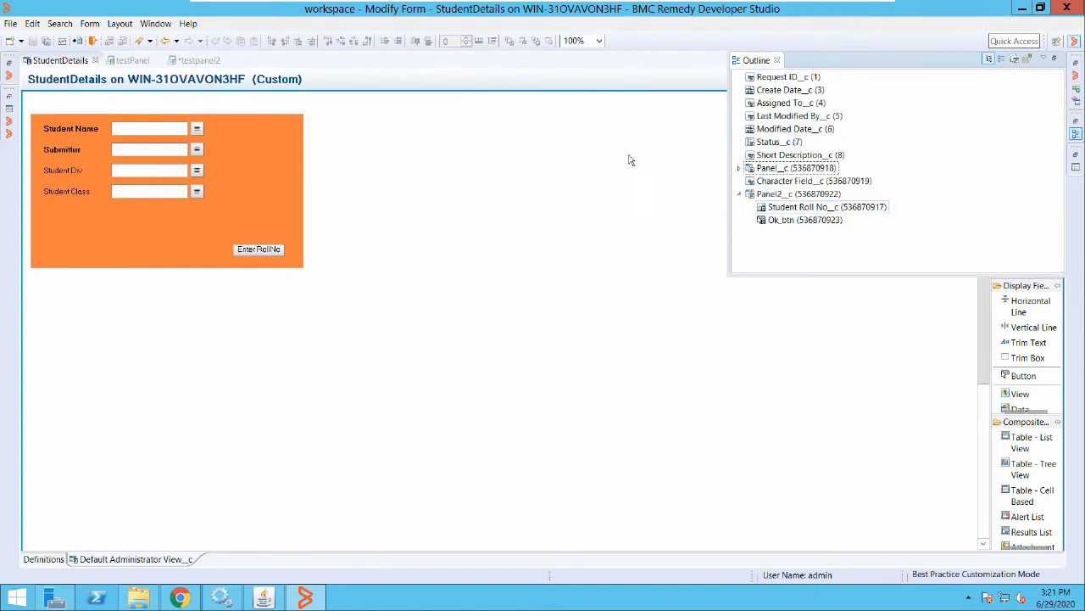
{"action": "key", "text": "Left"}
{"action": "key", "text": "Return"}
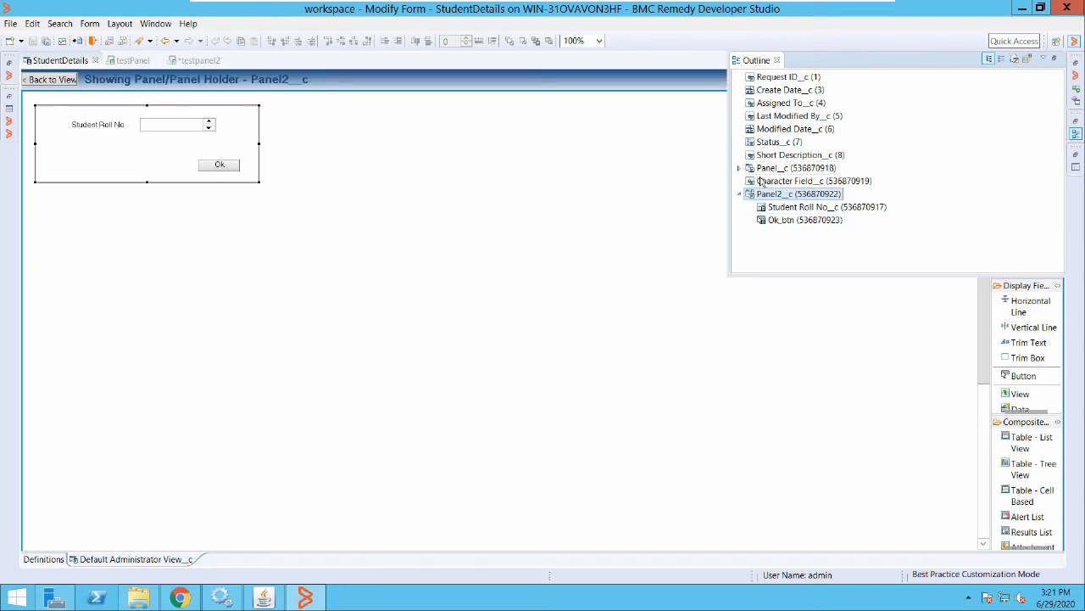
{"action": "left_click", "coordinate": [112, 129]}
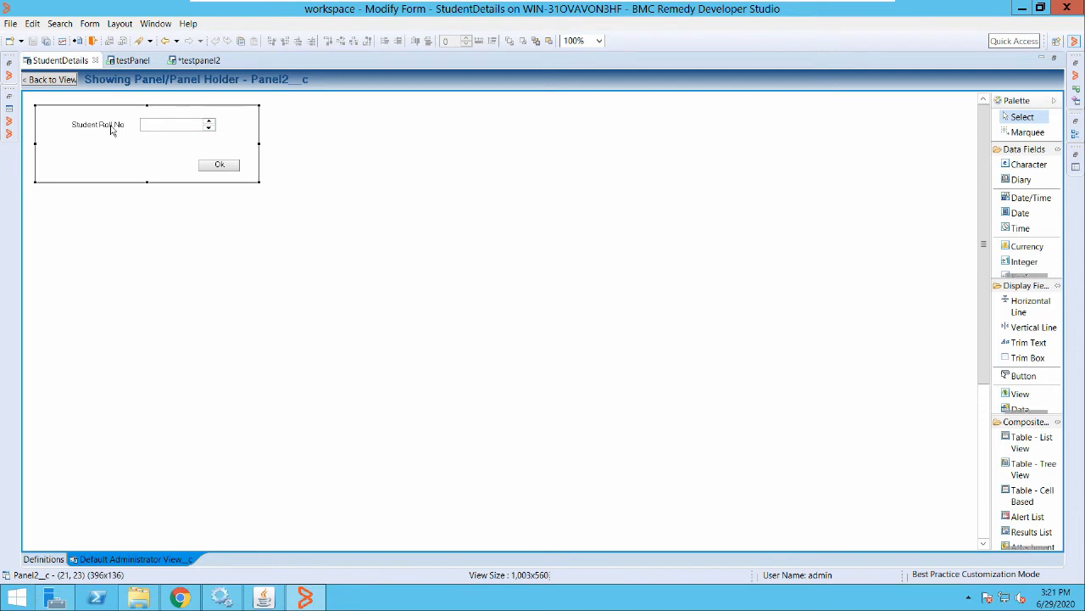
{"action": "left_click", "coordinate": [219, 165]}
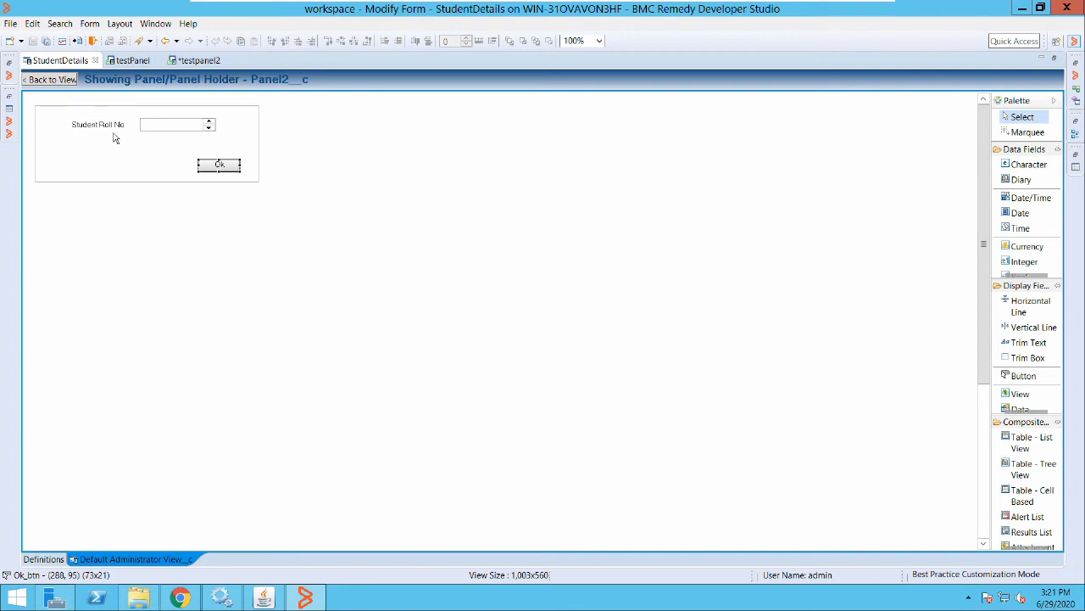
Set the Button/Menu Field of the testpanel2 active link to Ok_btn.
{"action": "left_click", "coordinate": [196, 60]}
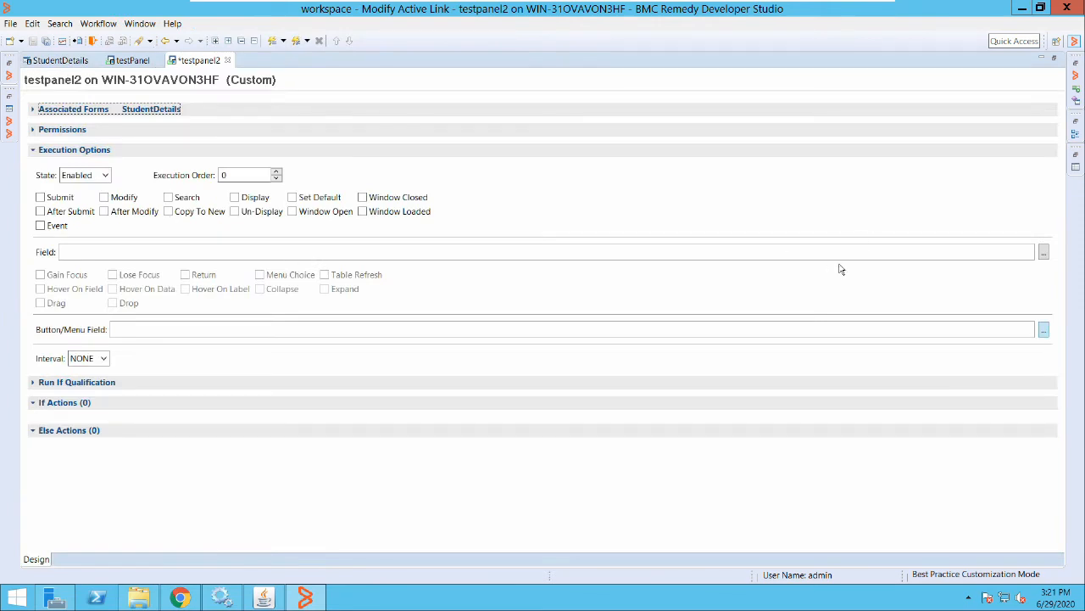
{"action": "left_click", "coordinate": [1043, 329]}
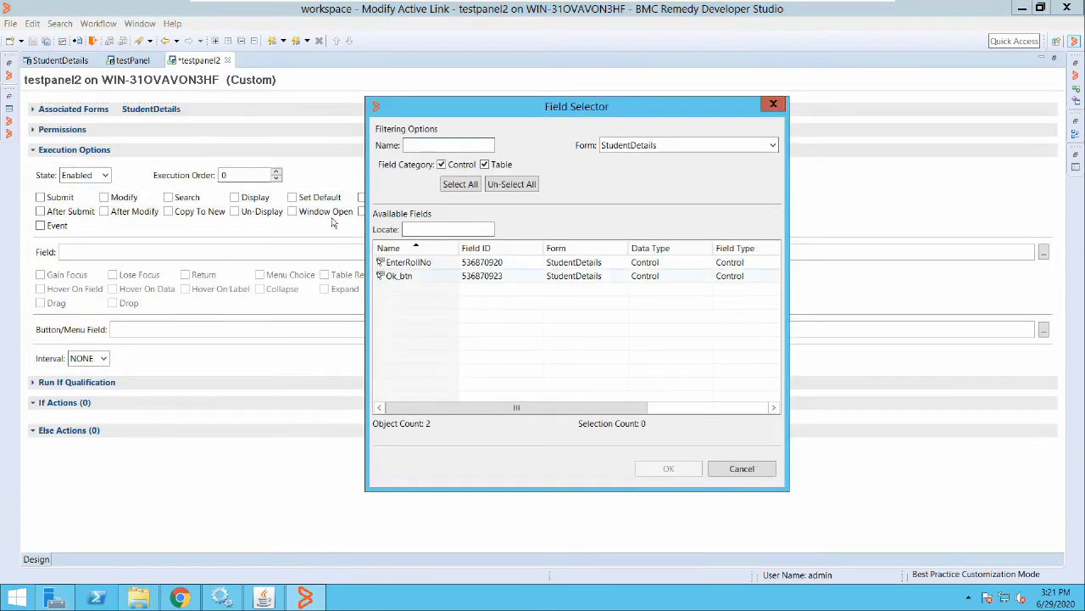
{"action": "left_click", "coordinate": [401, 276]}
{"action": "key", "text": "Return"}
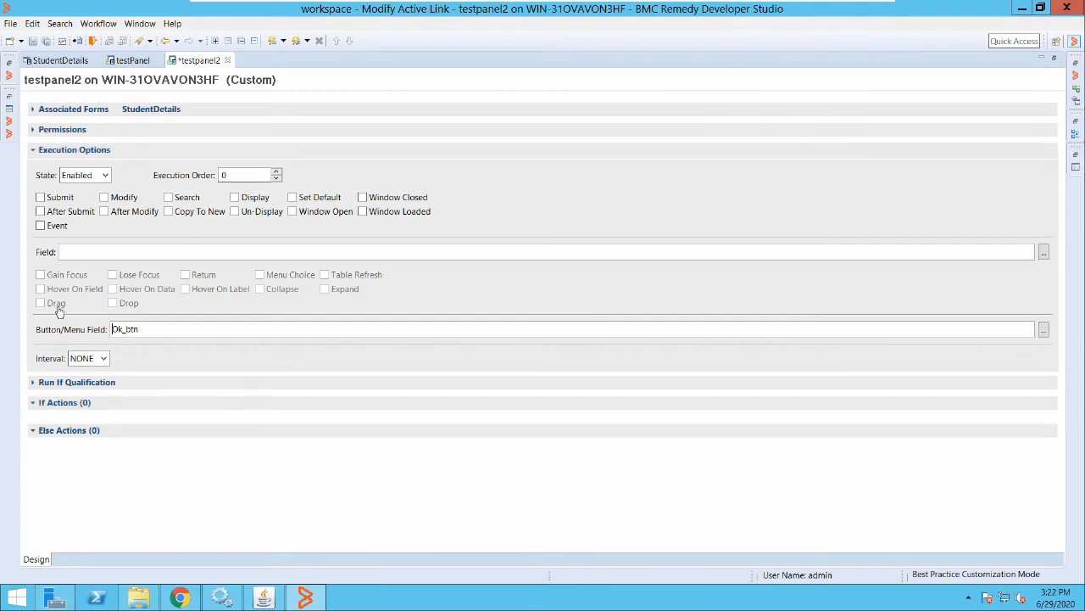
Add a Change Field action to the testpanel2 If Actions and target the Panel2__c field.
{"action": "right_click", "coordinate": [61, 403]}
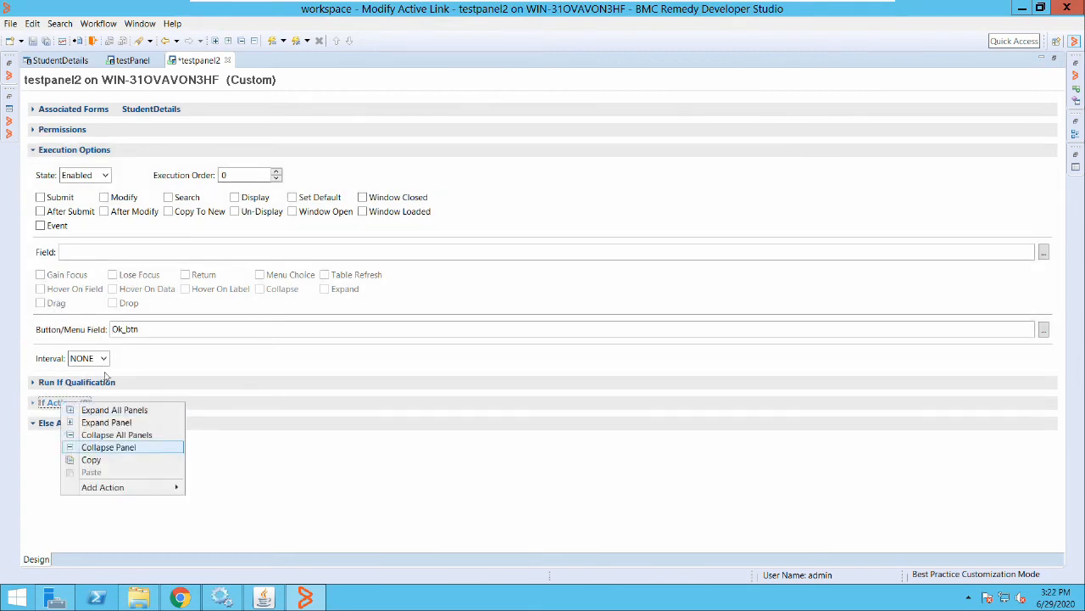
{"action": "mouse_move", "coordinate": [127, 487]}
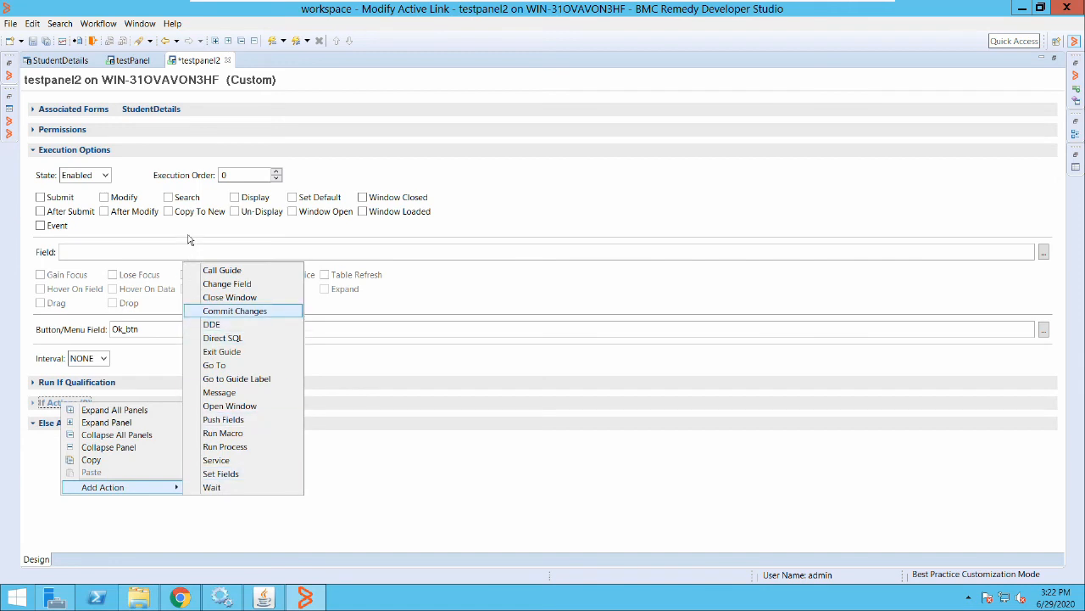
{"action": "key", "text": "Return"}
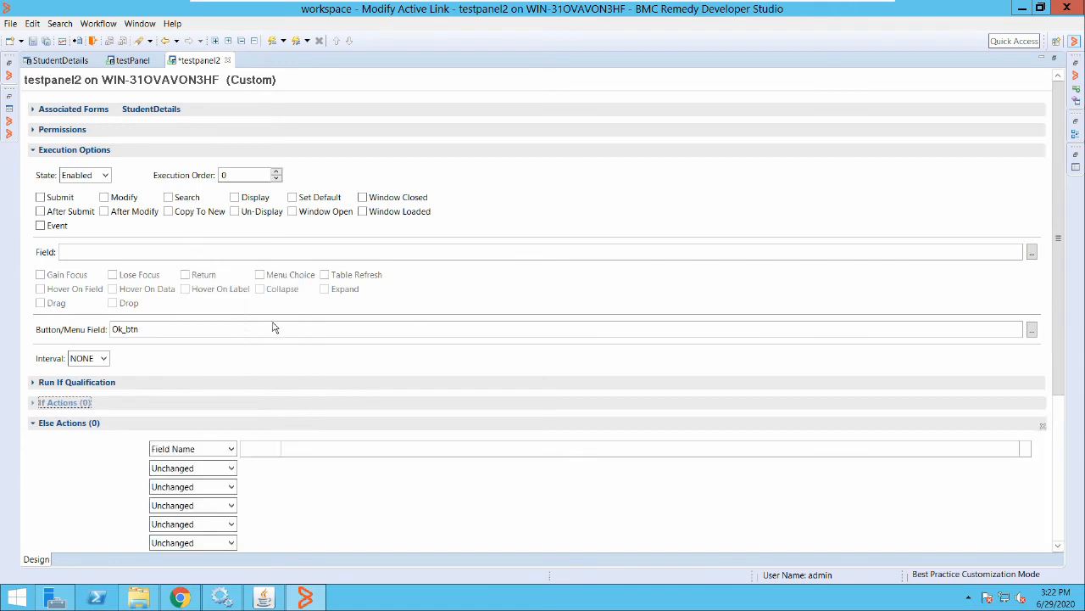
{"action": "left_click", "coordinate": [1028, 448]}
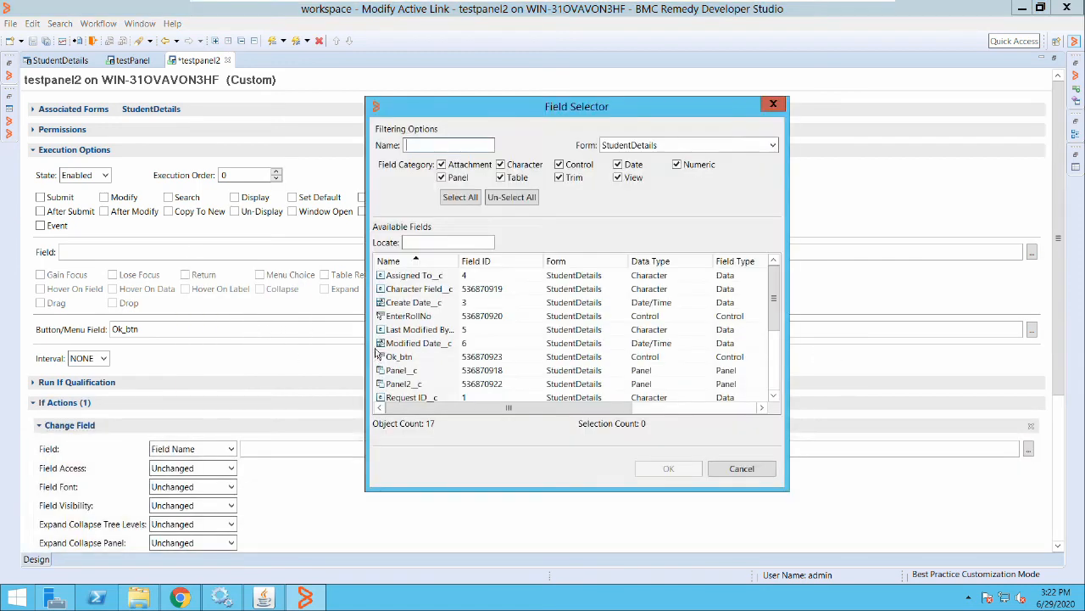
{"action": "double_click", "coordinate": [404, 383]}
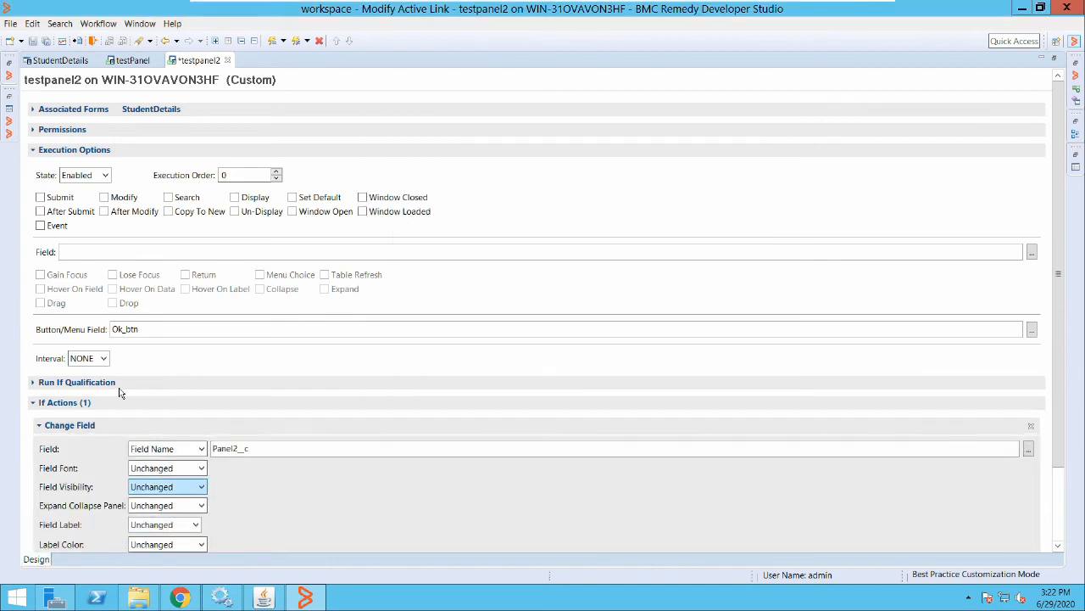
Set the Change Field action's Field Visibility to Hidden, save the testpanel2 active link and collapse its Execution Options.
{"action": "left_click", "coordinate": [168, 487]}
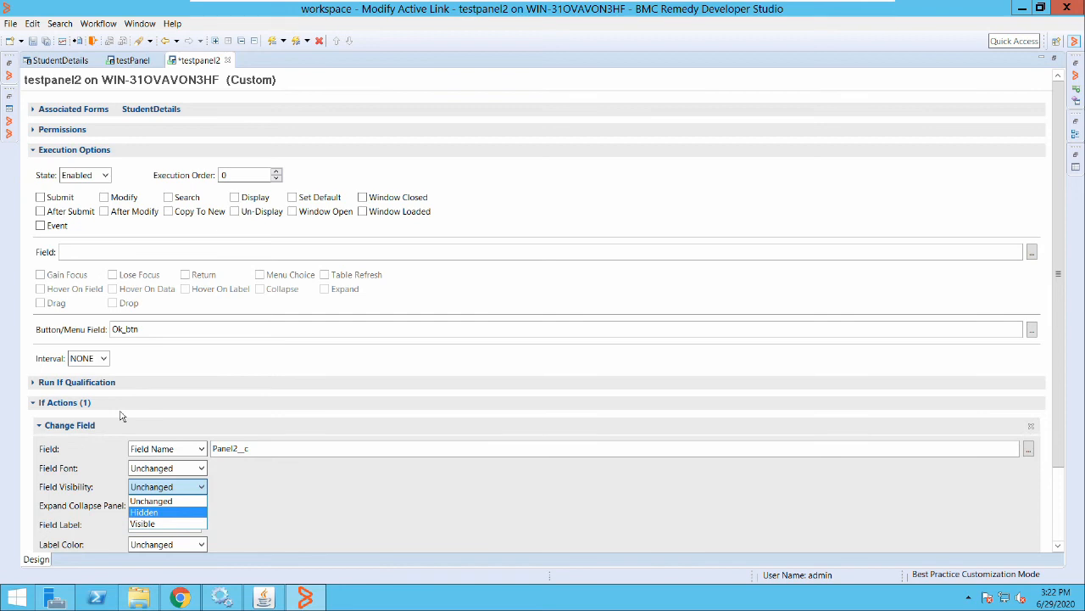
{"action": "key", "text": "Return"}
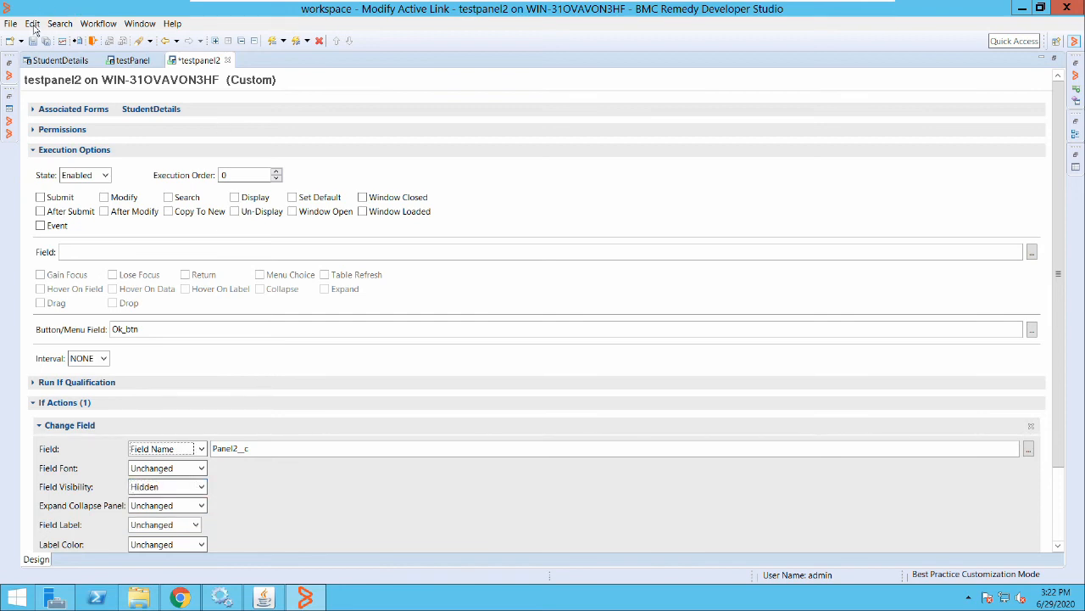
{"action": "left_click", "coordinate": [32, 40]}
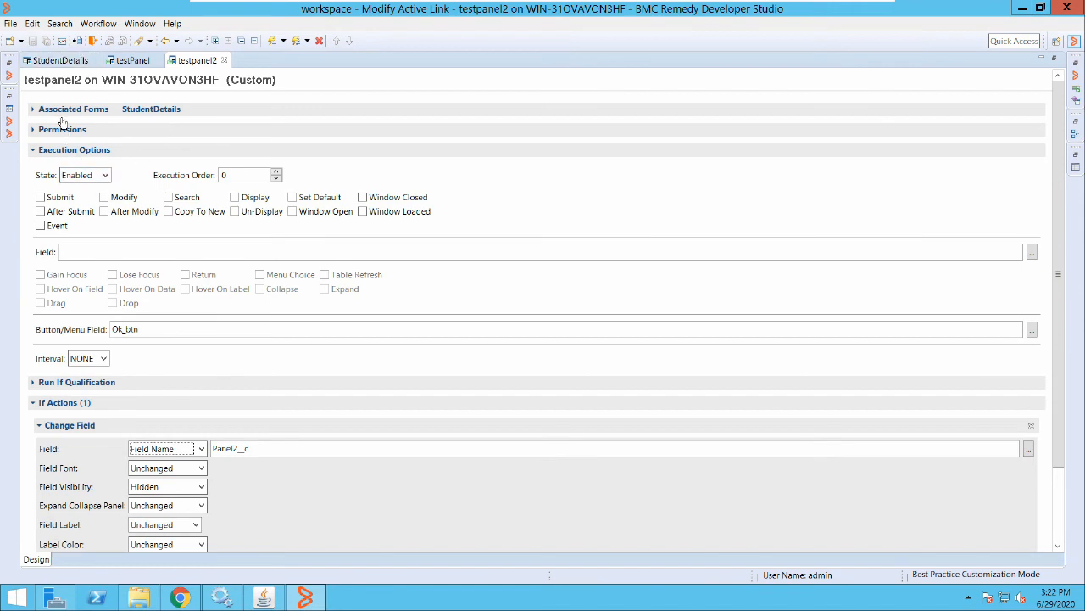
{"action": "left_click", "coordinate": [74, 149]}
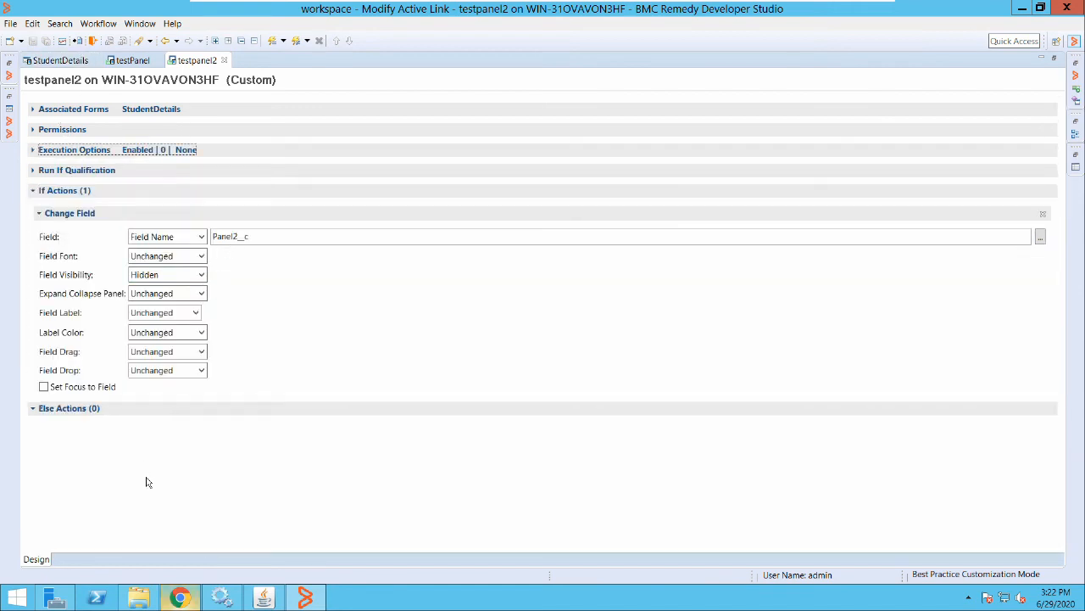
Switch to the BMC Remedy Mid Tier Configuration Tool in Chrome and flush the whole mid-tier cache.
{"action": "left_click", "coordinate": [180, 597]}
{"action": "left_click", "coordinate": [82, 11]}
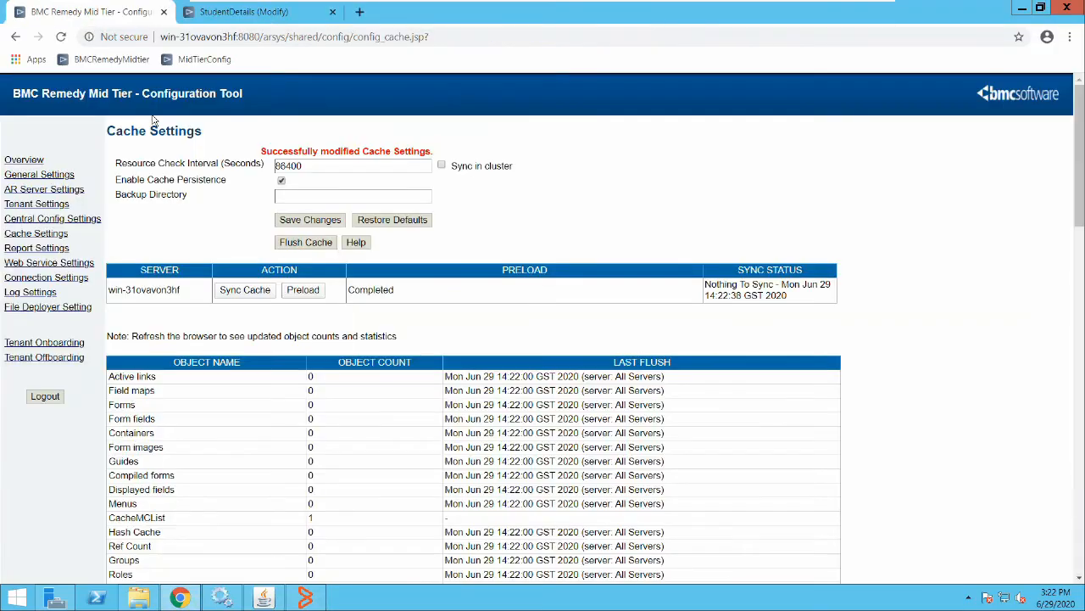
{"action": "left_click", "coordinate": [306, 241]}
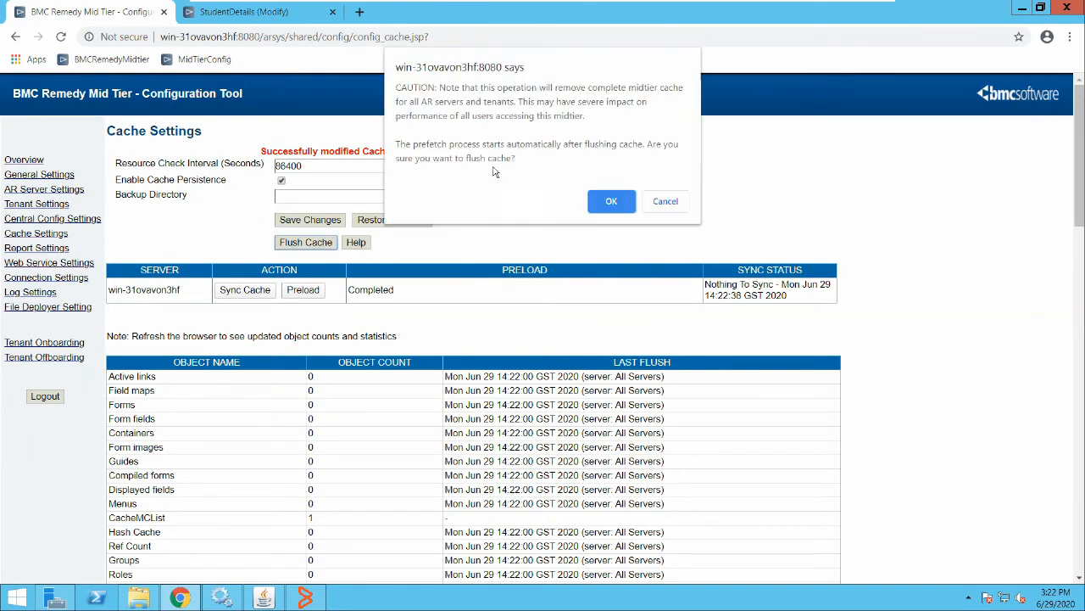
{"action": "key", "text": "Return"}
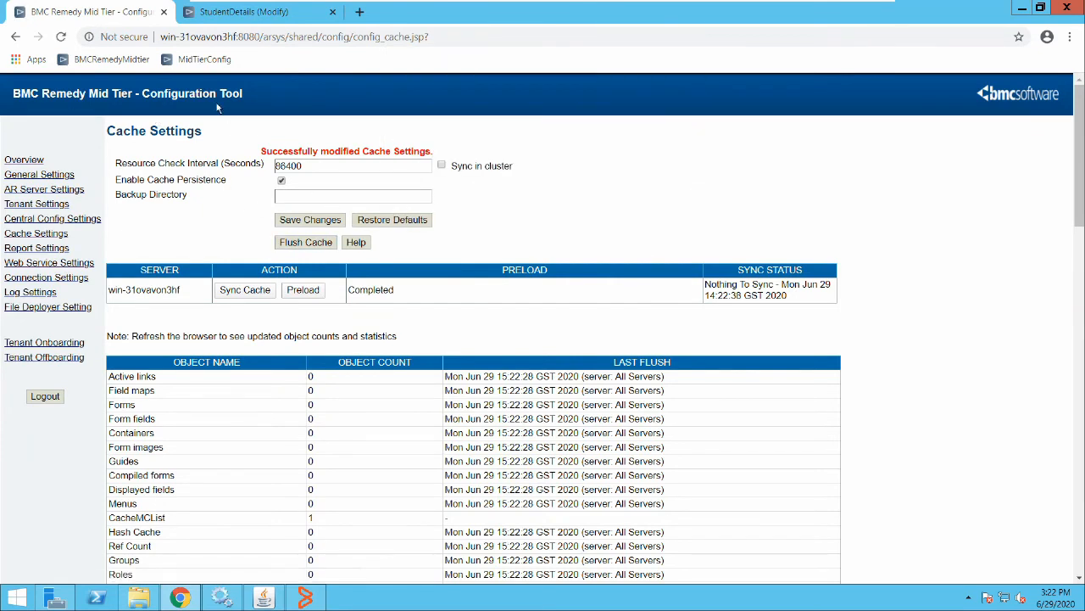
Reload the StudentDetails web form, search for all records and open the Enter RollNo dialog on the first record.
{"action": "left_click", "coordinate": [180, 7]}
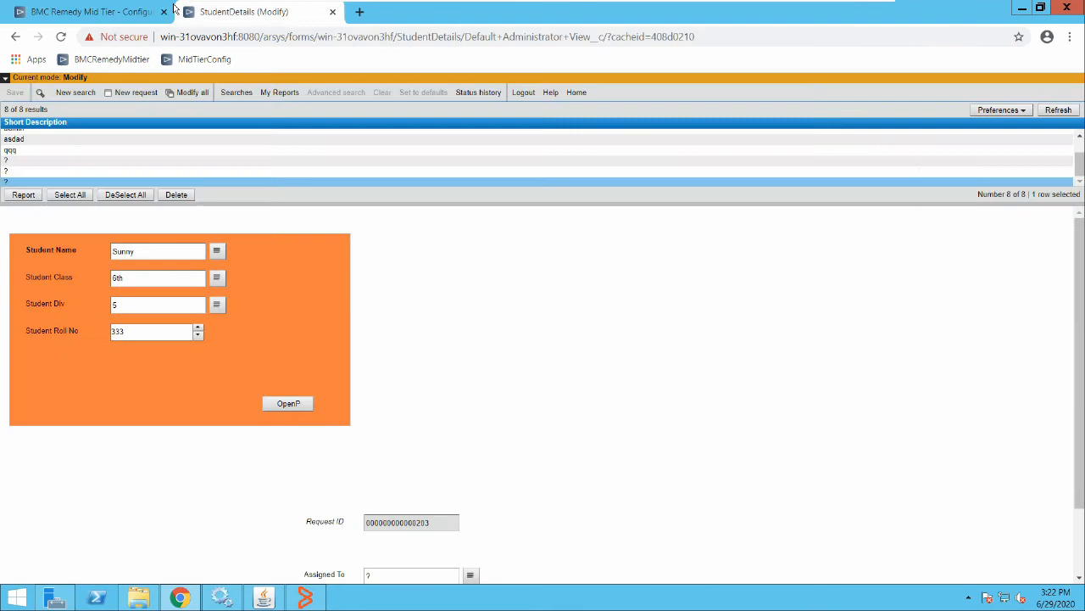
{"action": "left_click", "coordinate": [61, 36]}
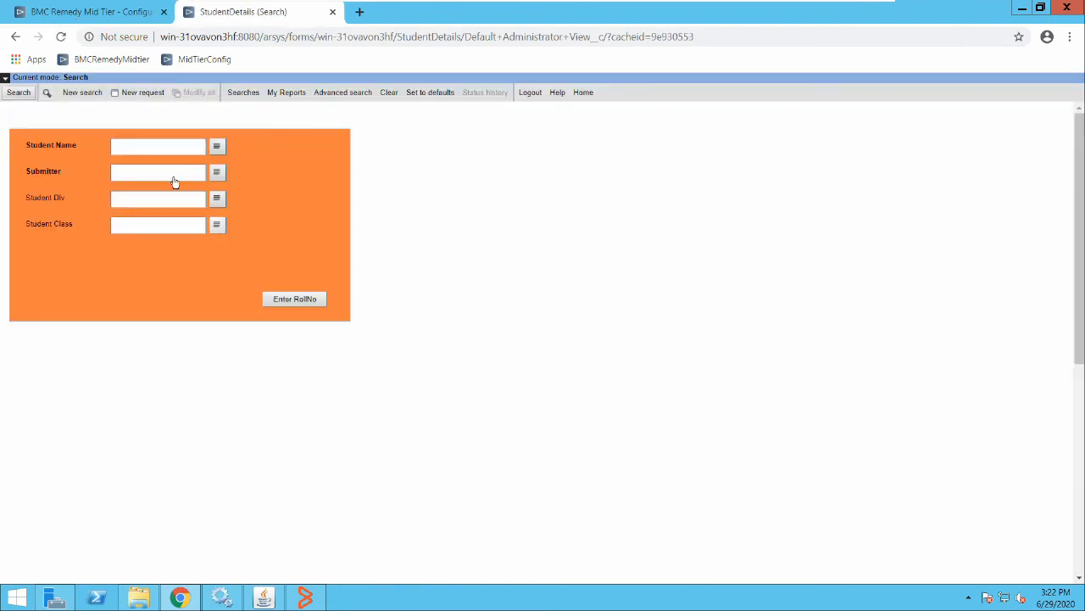
{"action": "left_click", "coordinate": [19, 92]}
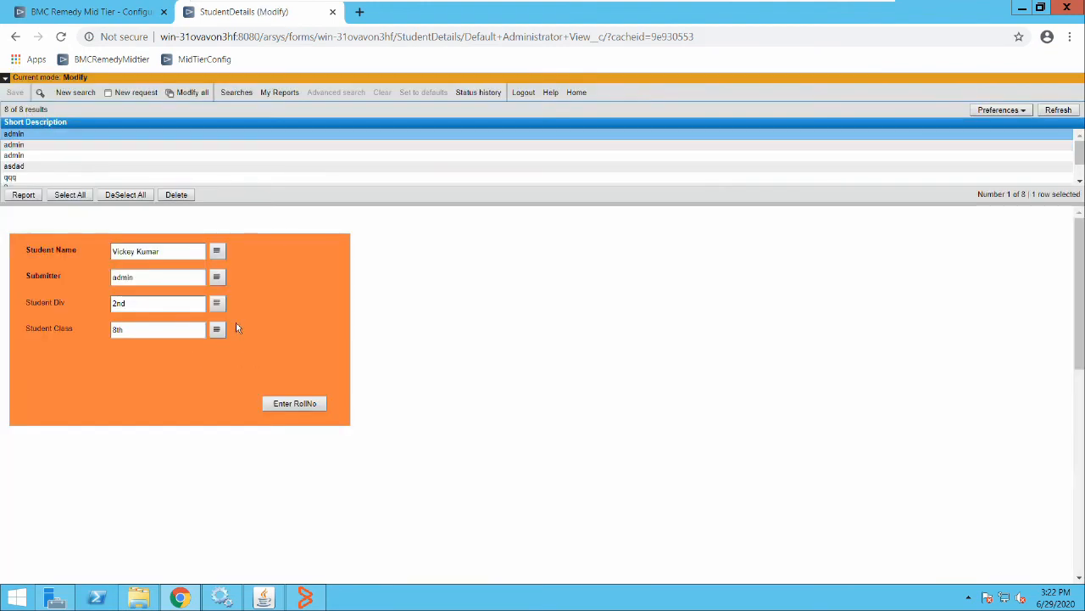
{"action": "left_click", "coordinate": [295, 403]}
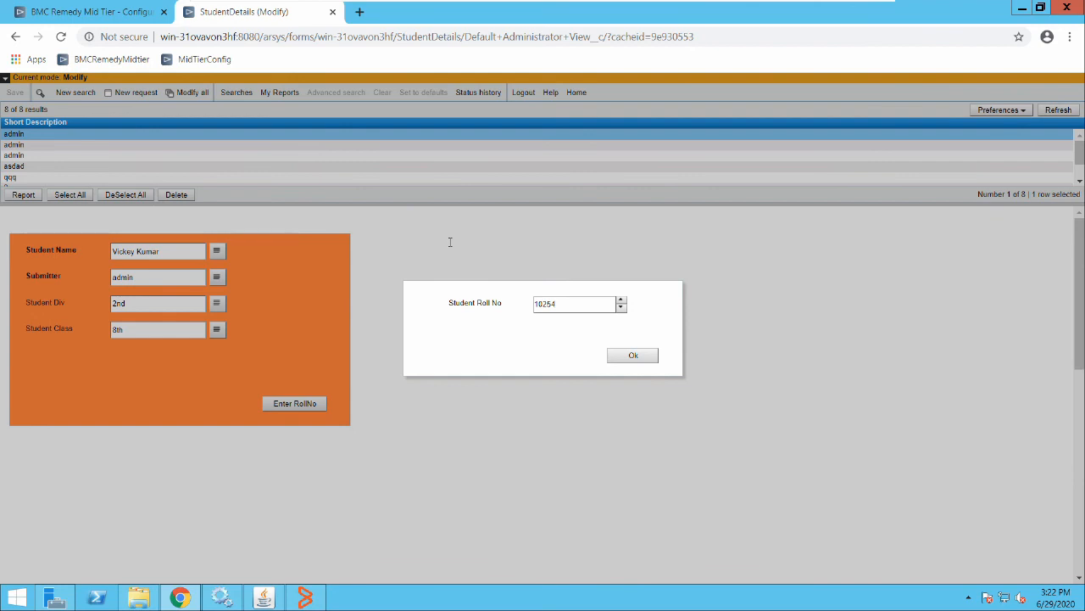
Change the first record's Student Roll No through the dialog, save the record and recheck the number in the reopened dialog.
{"action": "key", "text": "BackSpace"}
{"action": "key", "text": "BackSpace"}
{"action": "key", "text": "Return"}
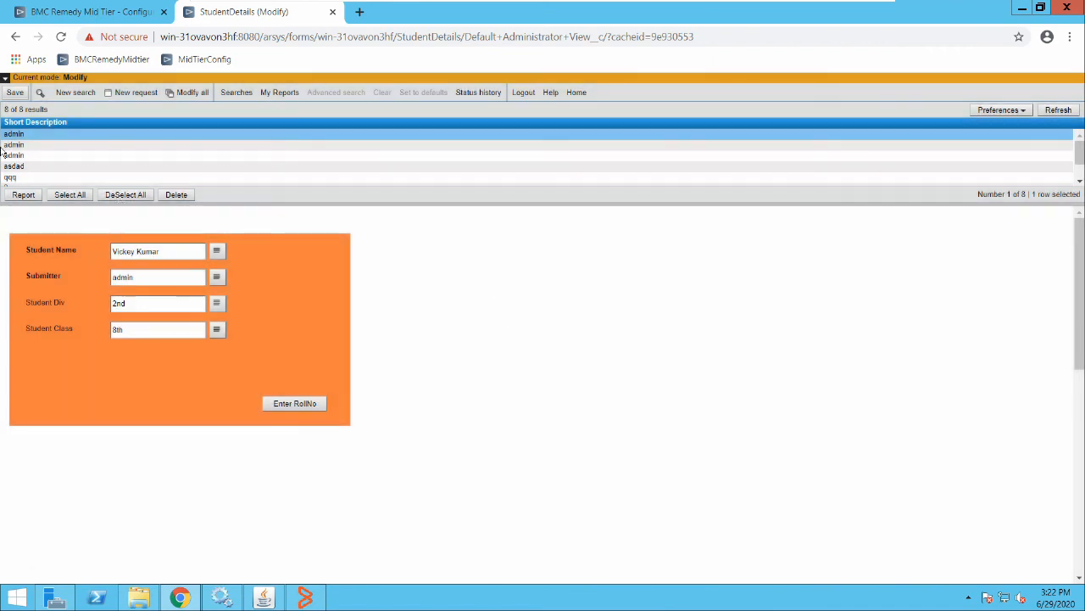
{"action": "left_click", "coordinate": [14, 92]}
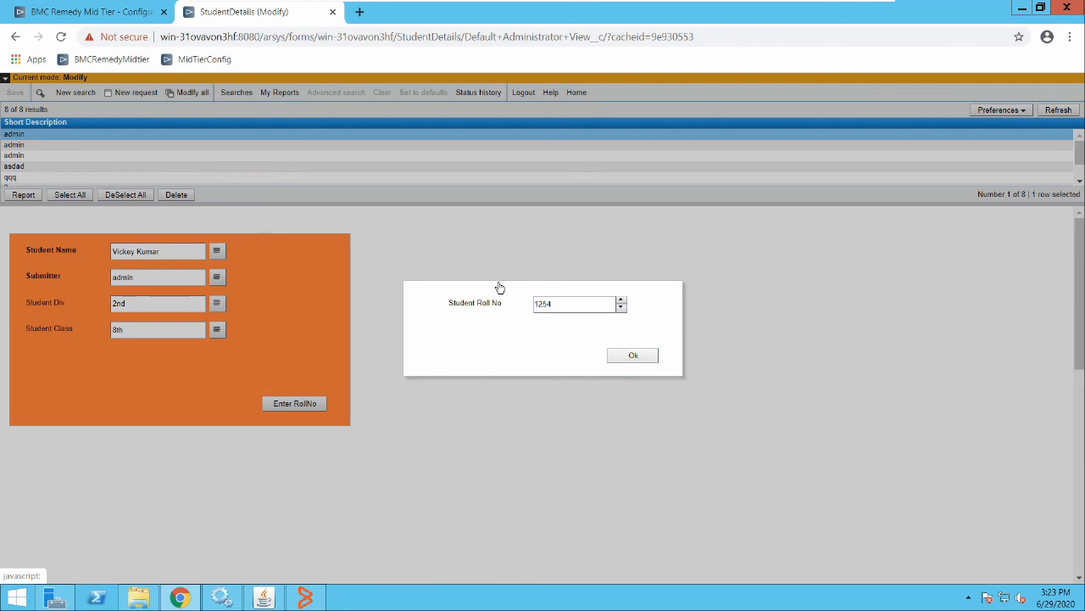
{"action": "key", "text": "Return"}
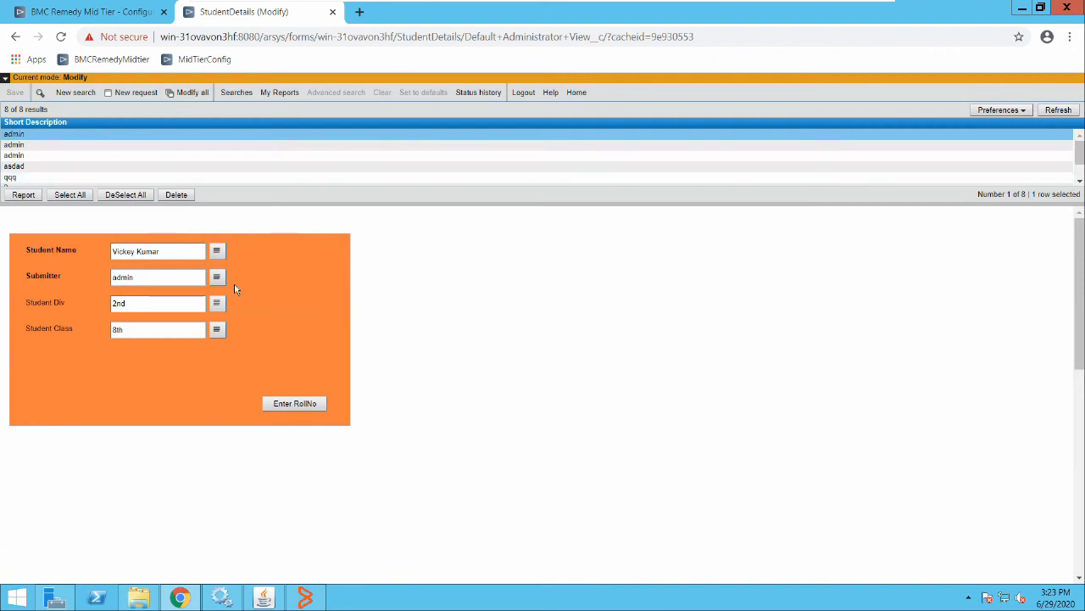
Switch back to BMC Remedy Developer Studio, collapse testpanel2's Change Field action and show the StudentDetails form.
{"action": "key", "text": "alt+Tab"}
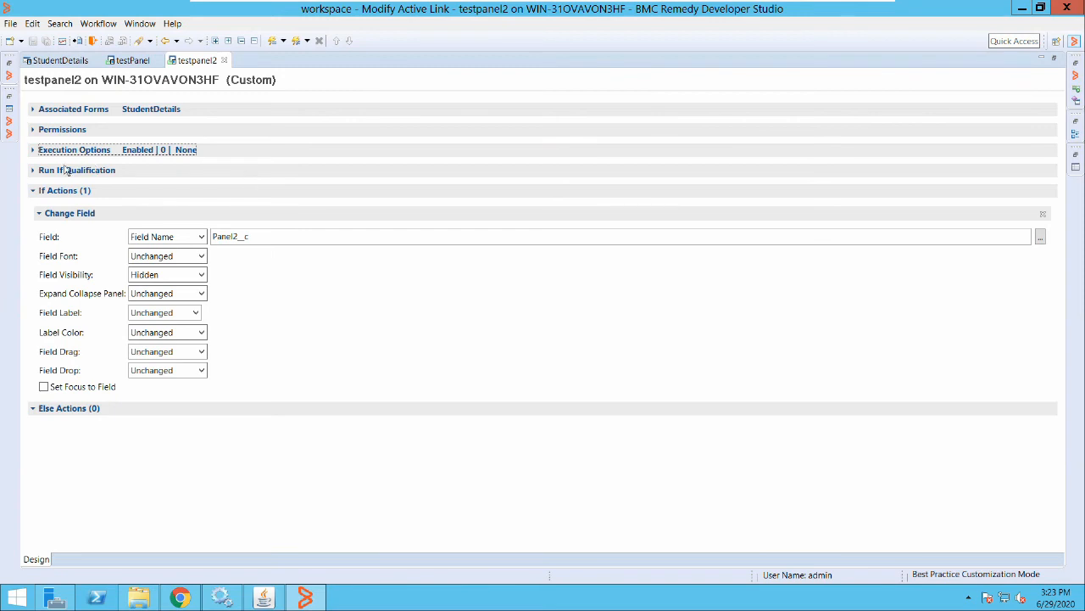
{"action": "left_click", "coordinate": [69, 213]}
{"action": "left_click", "coordinate": [51, 60]}
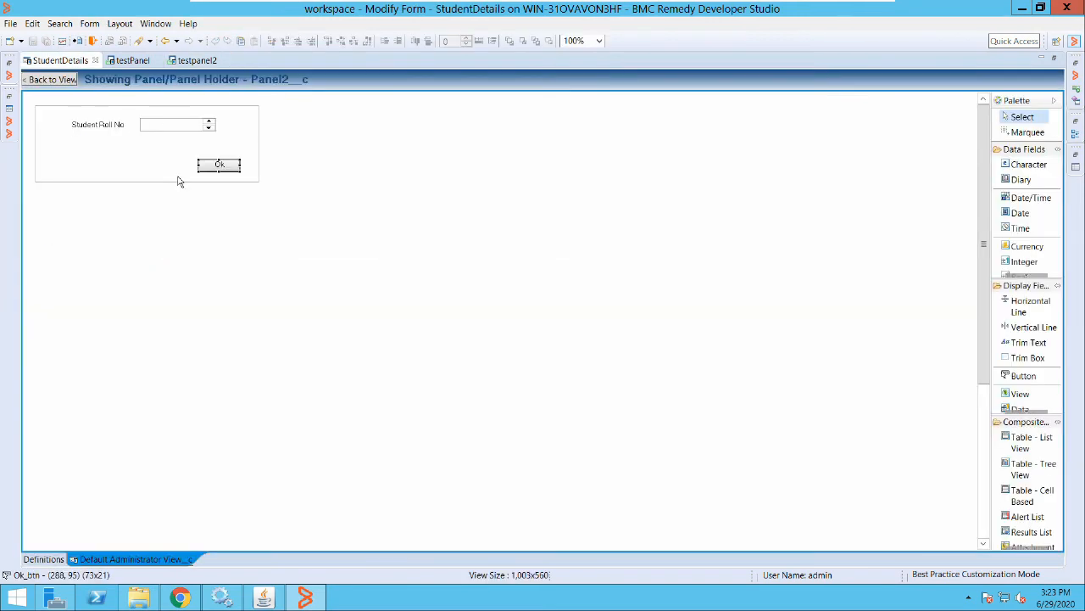